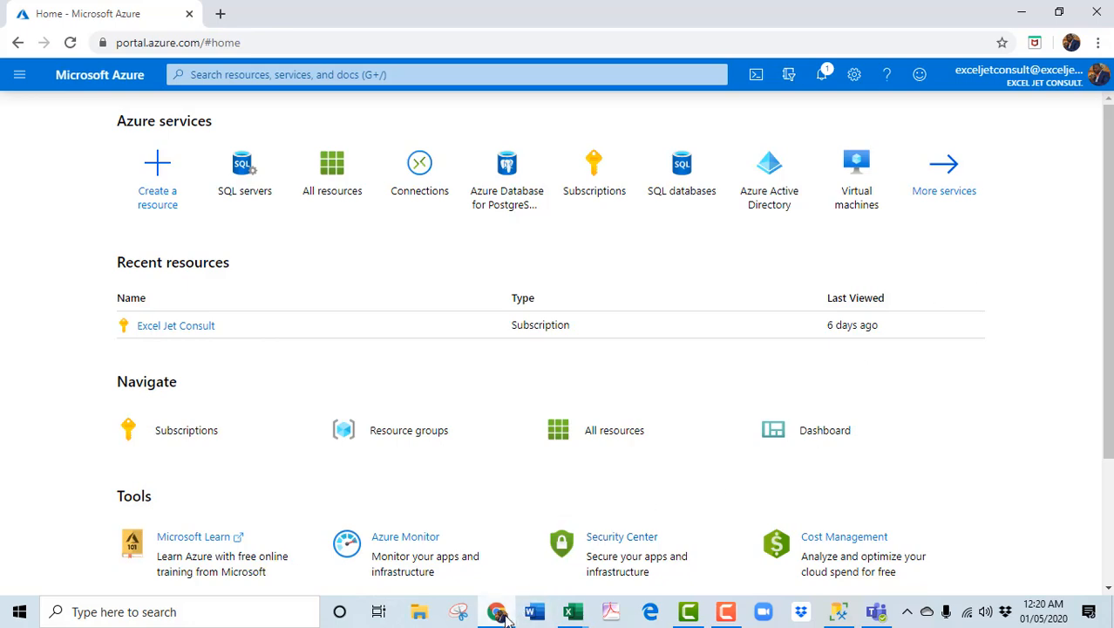
- Start a new SQL server from the SQL servers list, placing it in the training resource group
click(504, 615)
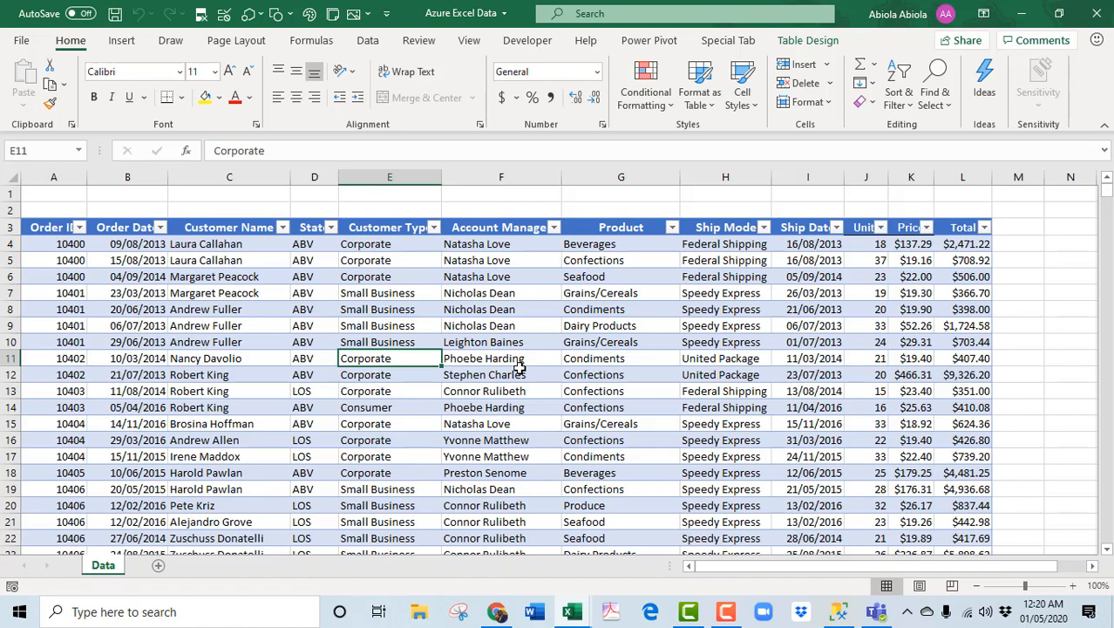
click(496, 611)
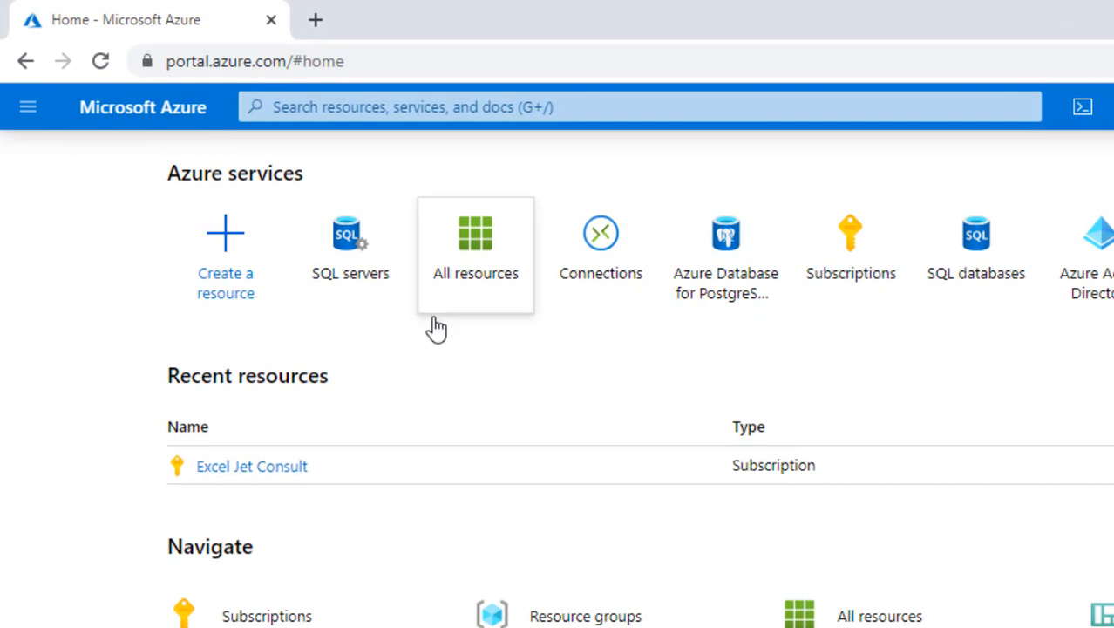
click(349, 277)
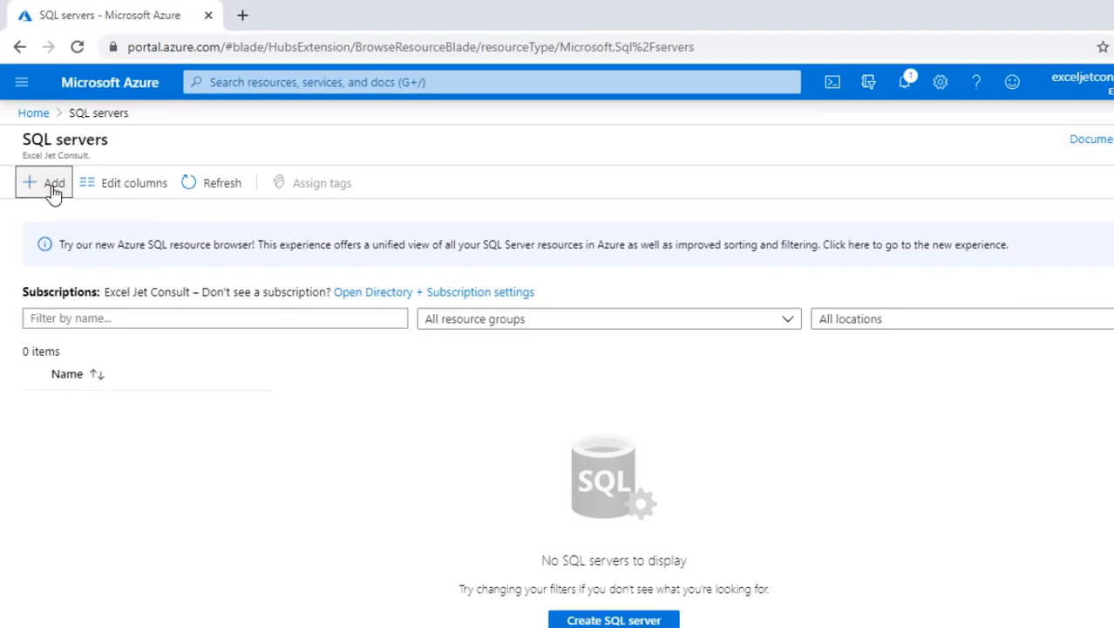
click(69, 244)
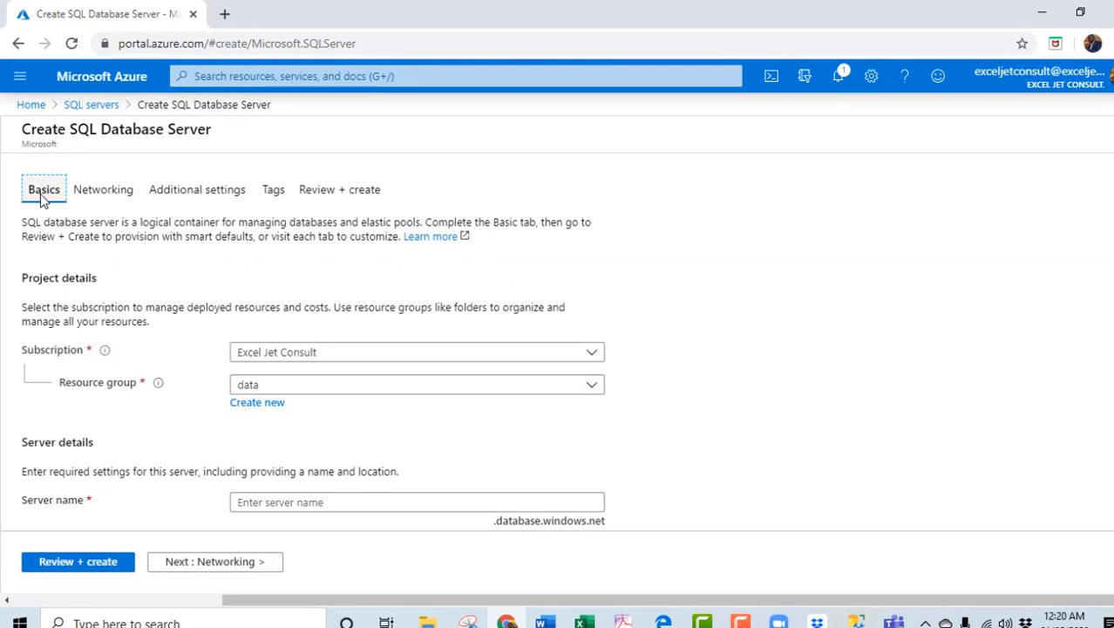
click(289, 389)
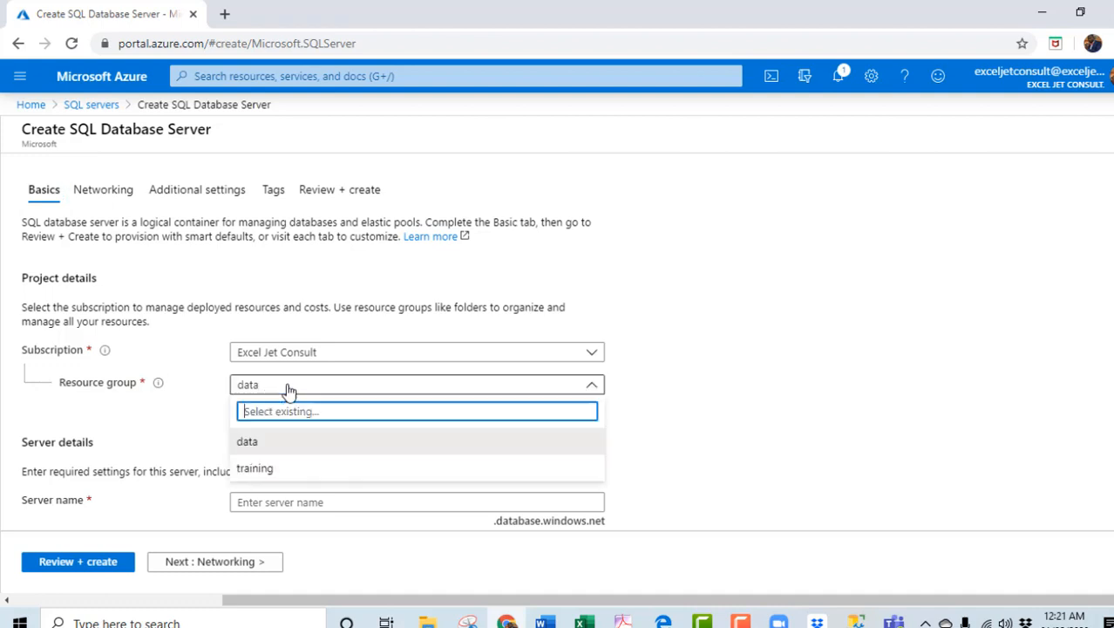
click(283, 472)
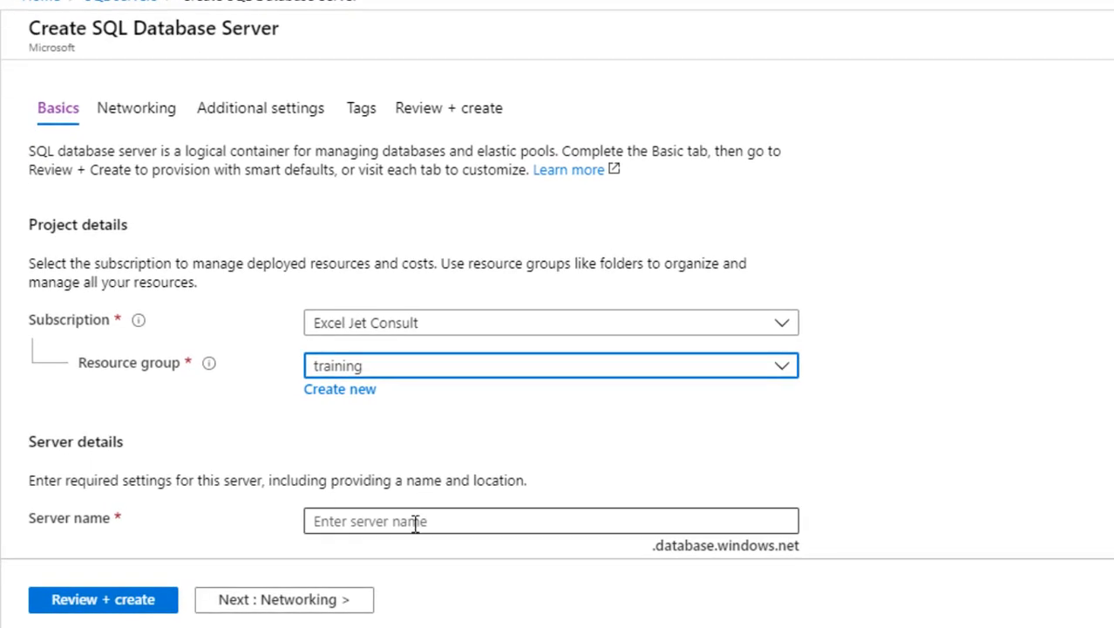
- Name the server exceljetconsult, keeping East US as its location
click(315, 502)
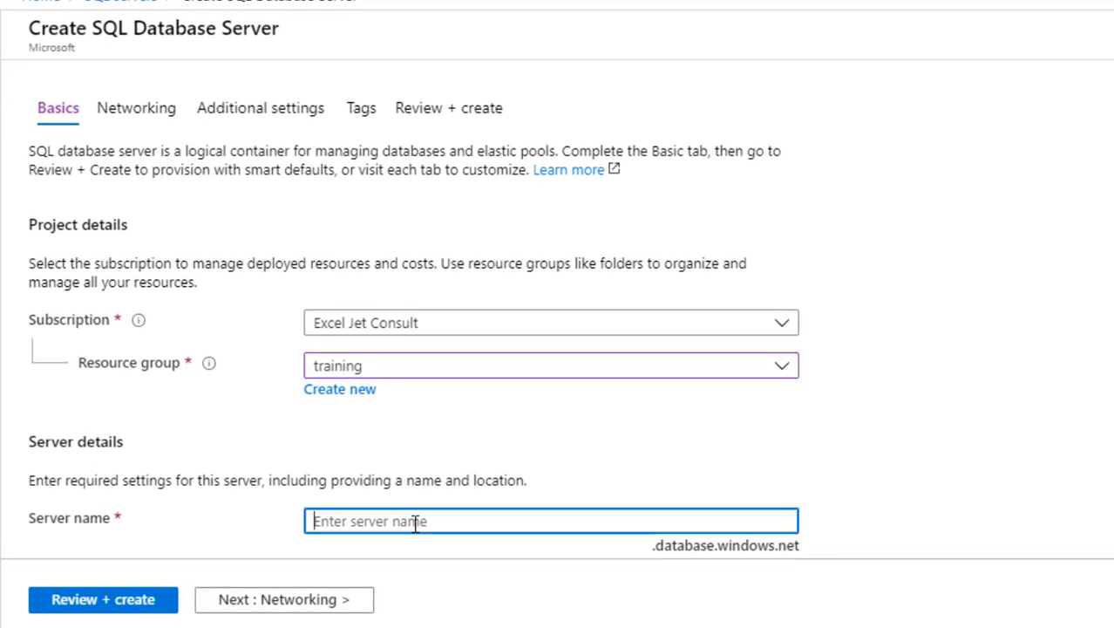
text(exceljet)
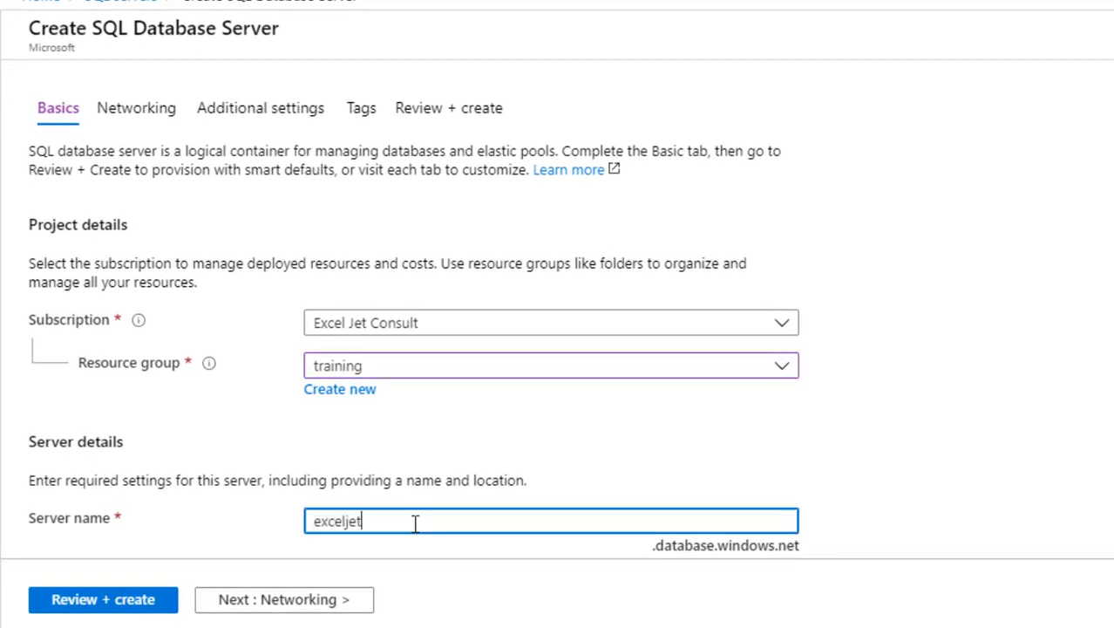
text(consult)
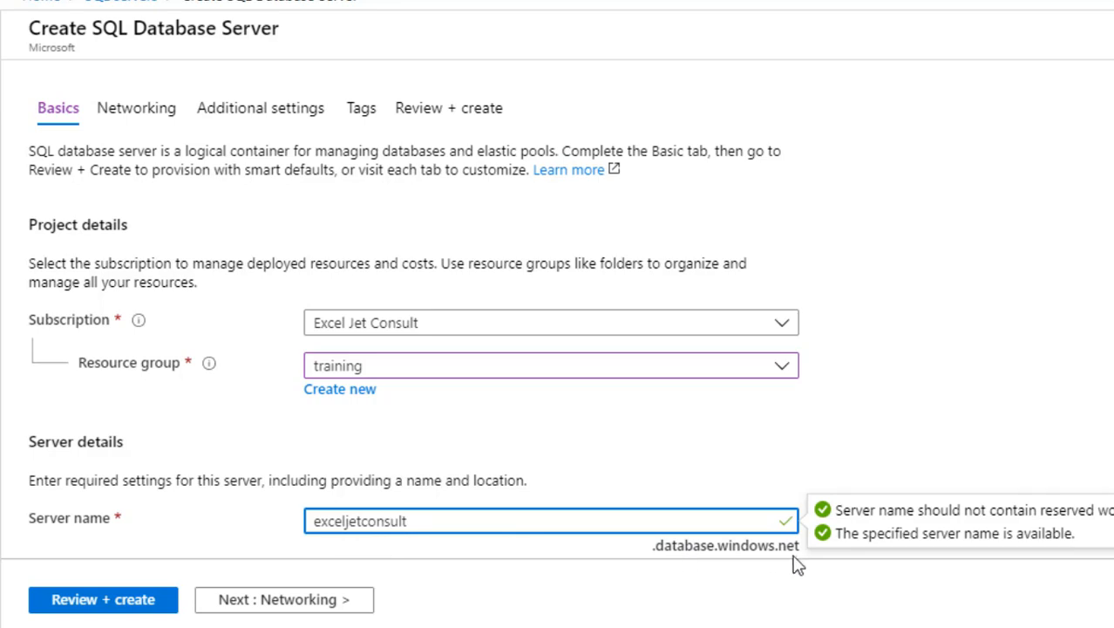
click(1020, 474)
scroll(558, 349, down, 3)
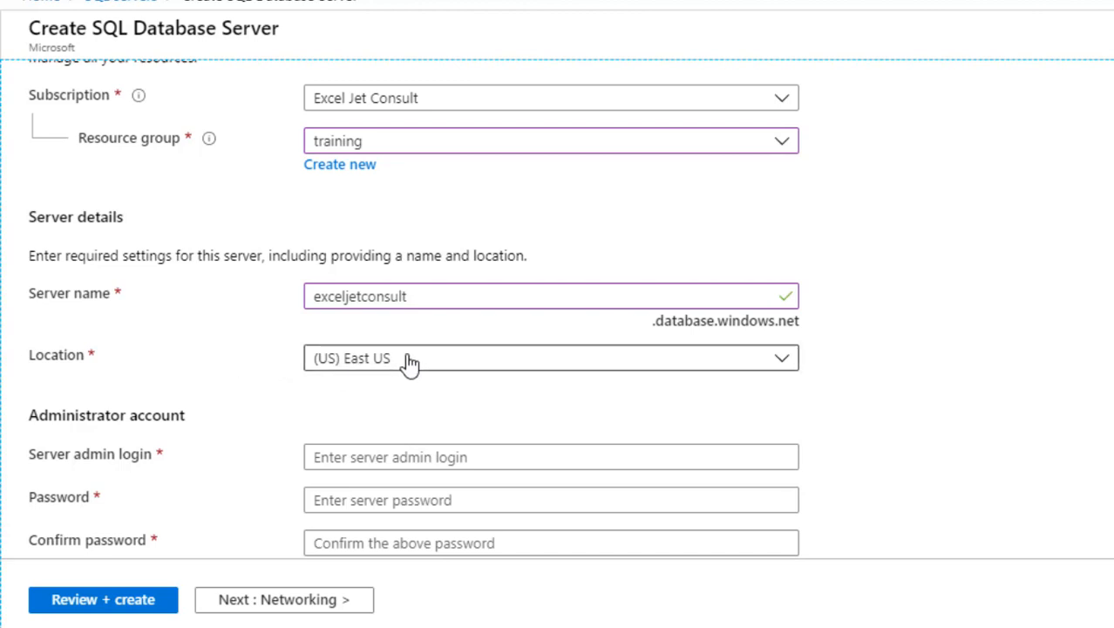
- Enter the server administrator login and password, then confirm the password
click(422, 456)
text(abi)
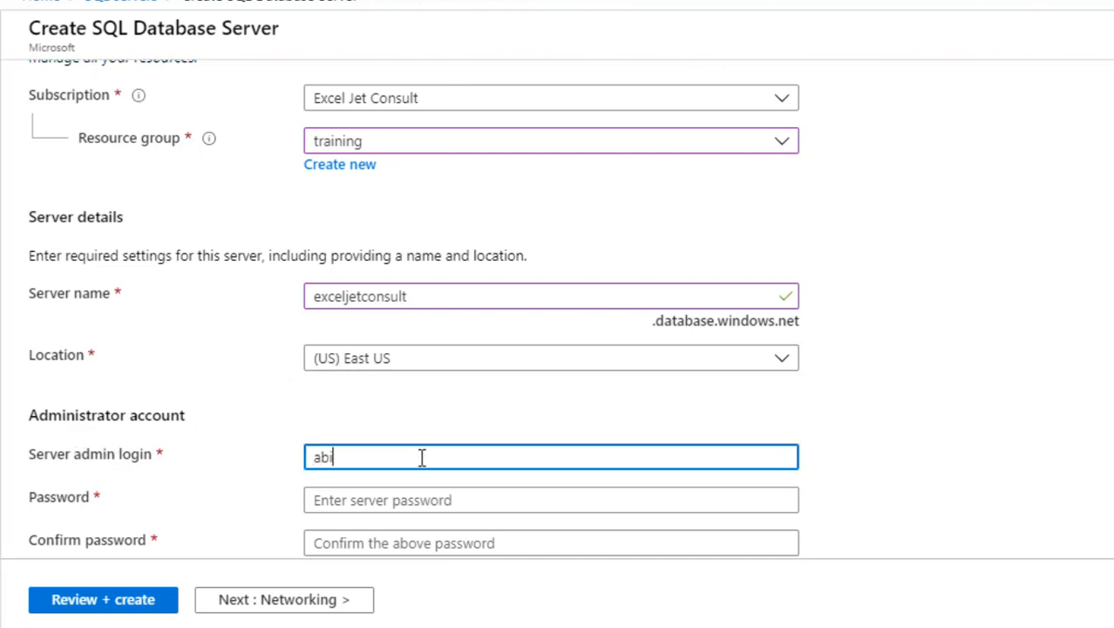
text(ola)
click(431, 499)
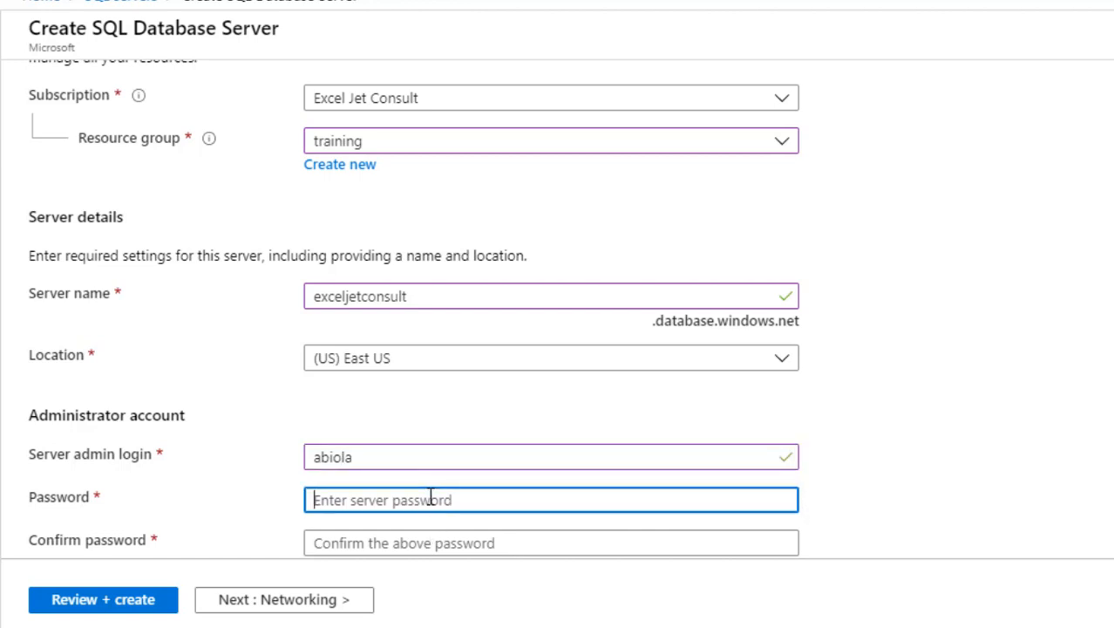
text(Pas••)
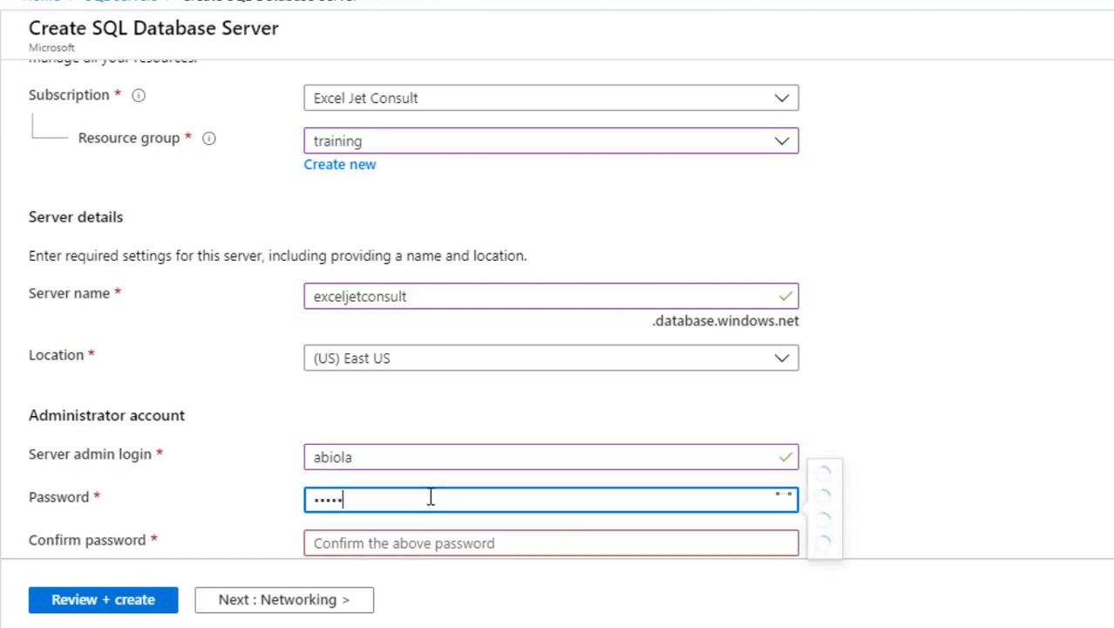
text(••••)
key(Tab)
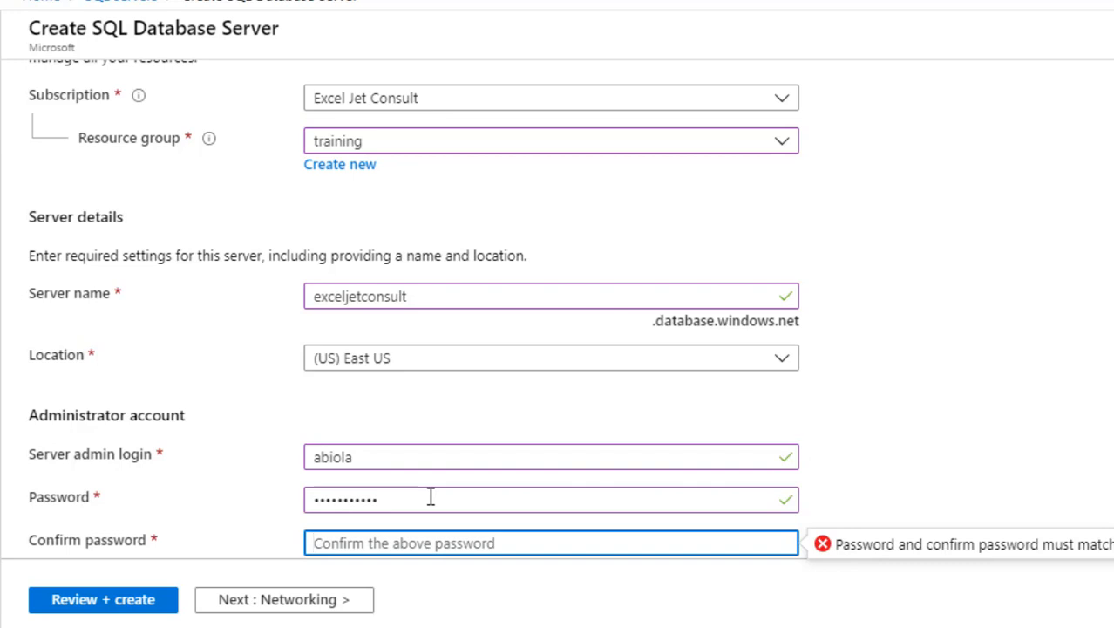
text(•••••)
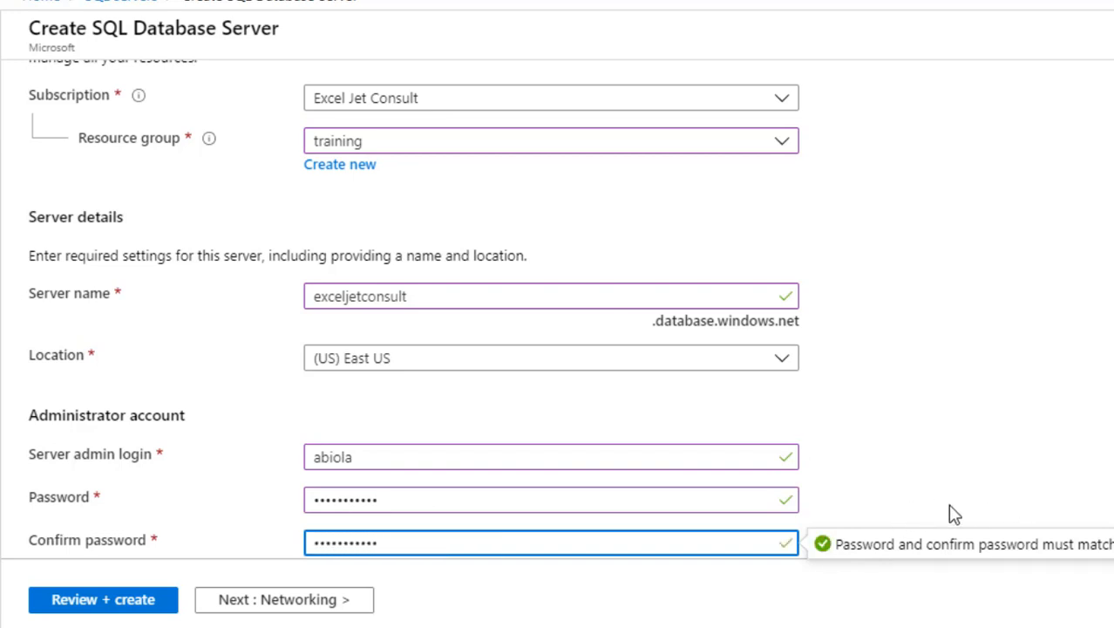
- Review and create the exceljetconsult server, then go to the deployed resource
click(128, 609)
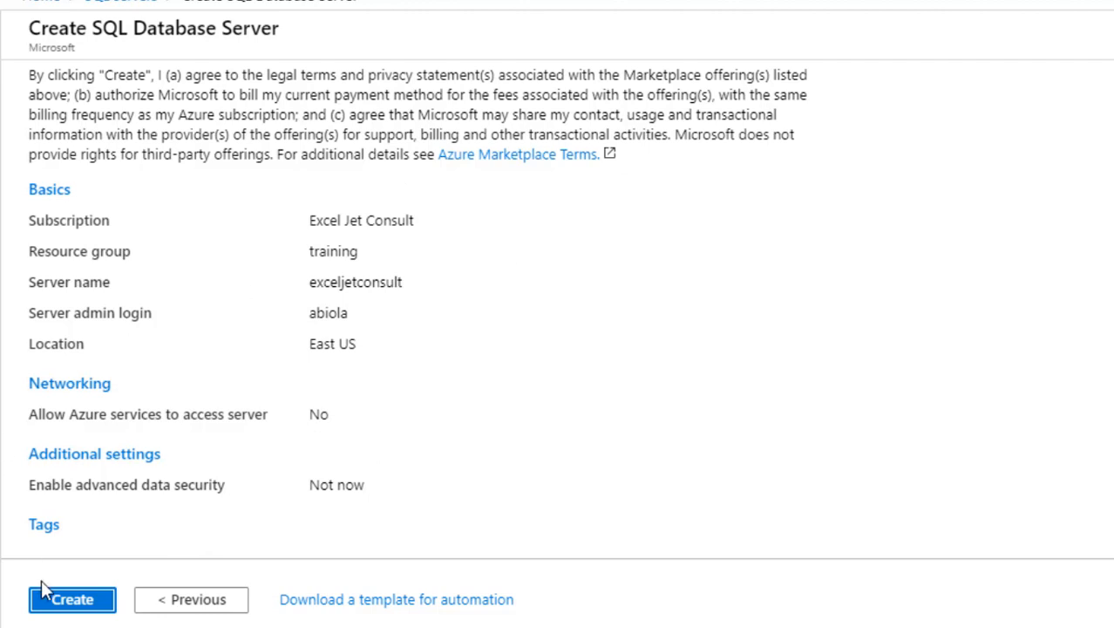
click(61, 604)
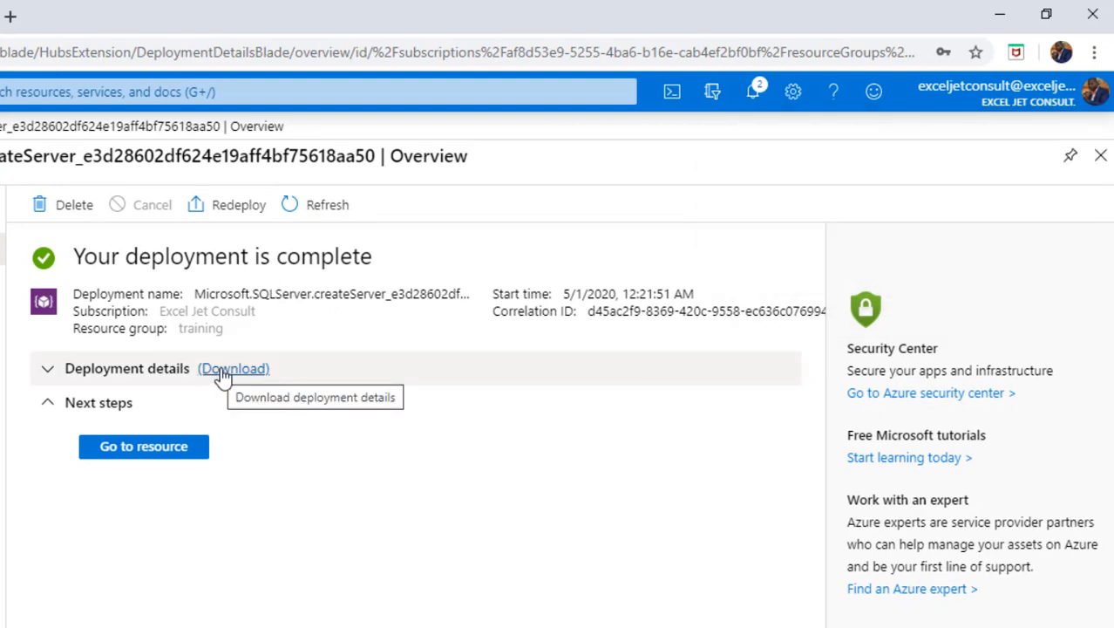
click(144, 452)
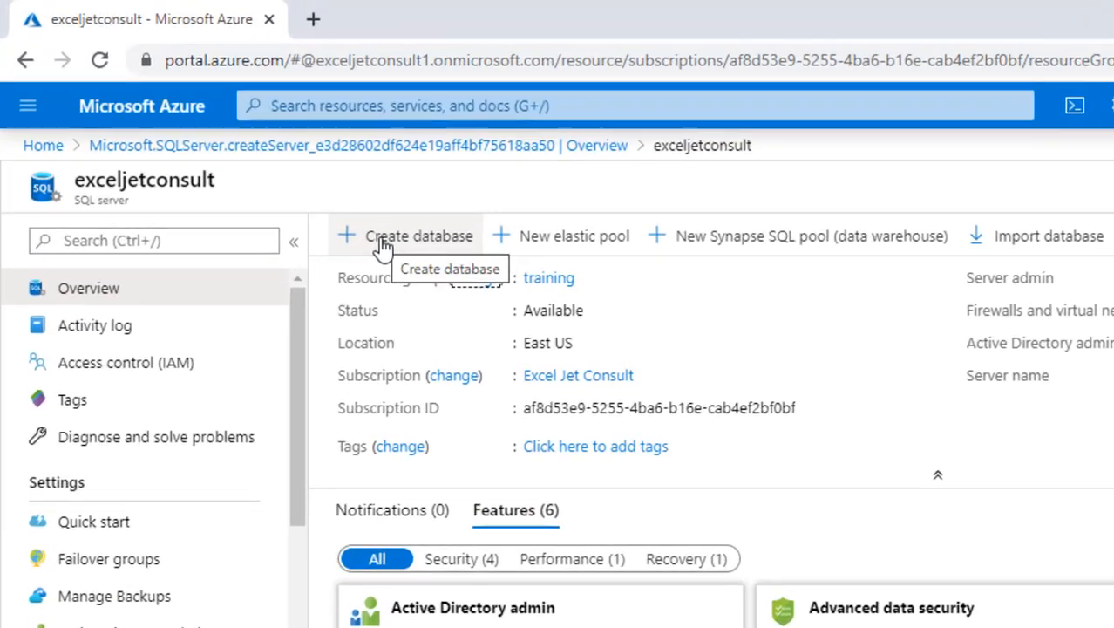
- Create a database on exceljetconsult named 'Azure Global Bootcamp' with Standard S0 compute
click(383, 246)
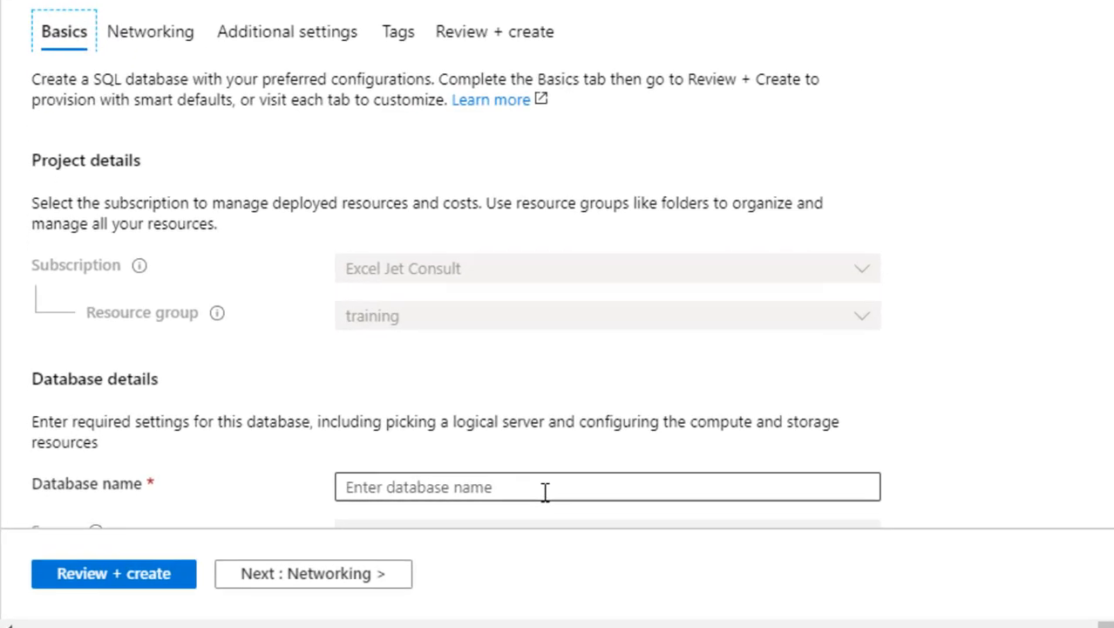
click(450, 494)
text(AbiolaDavid)
scroll(685, 394, down, 2)
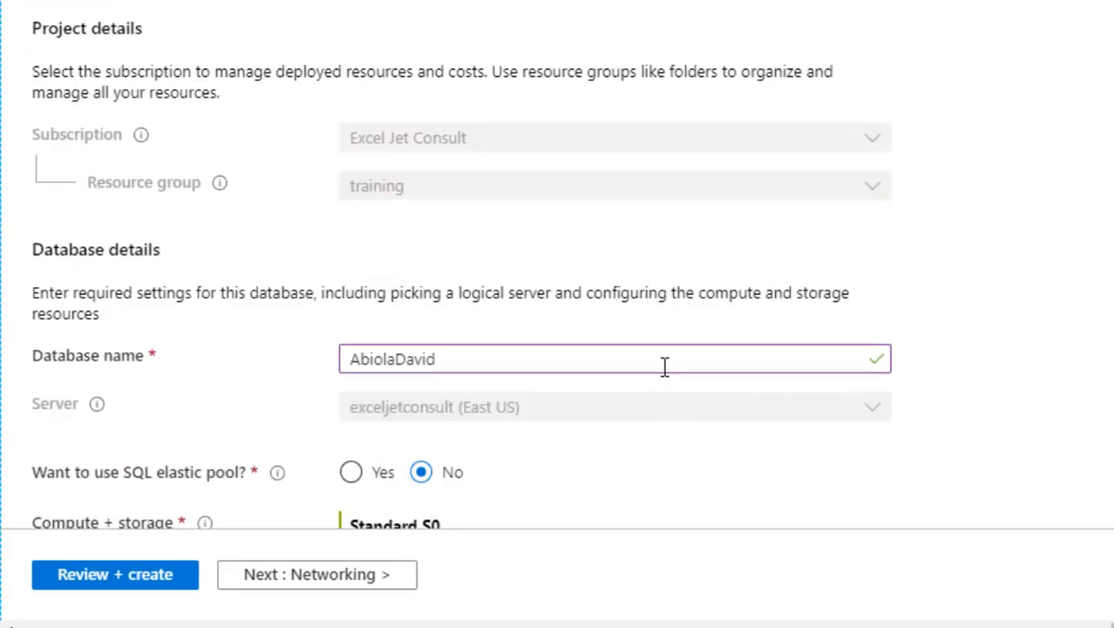
triple_click(664, 366)
text(Azure )
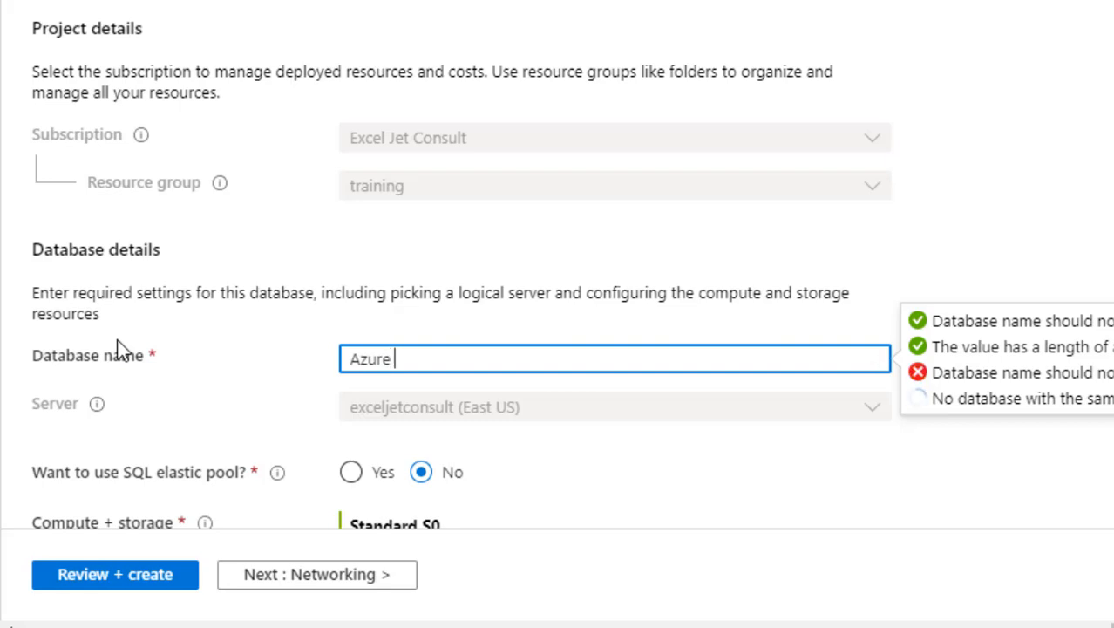
text(Global)
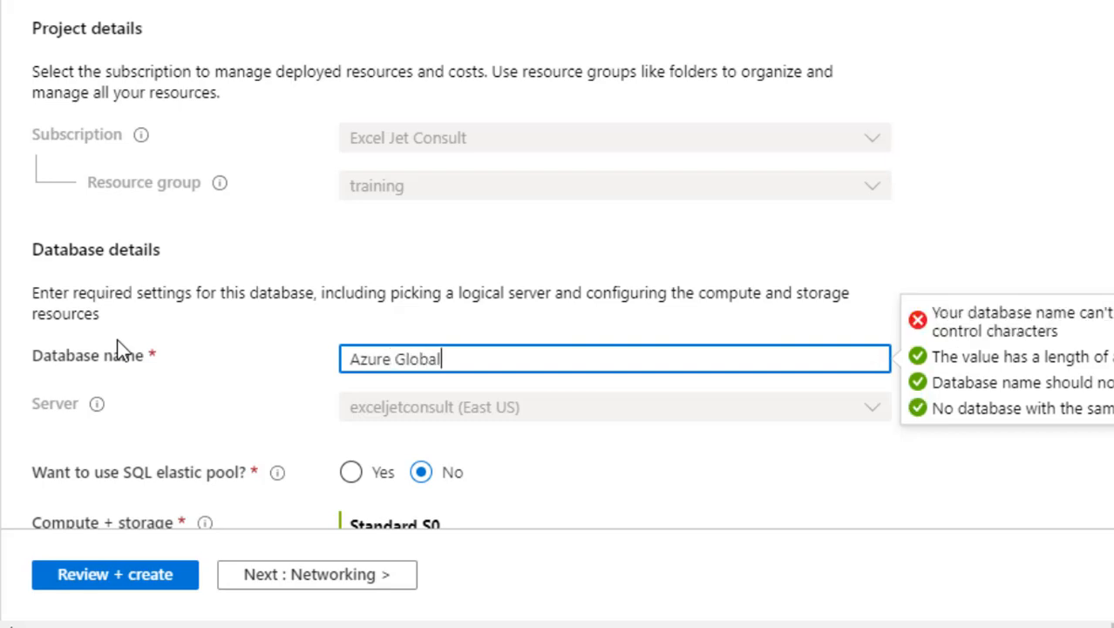
text( Bootcamp)
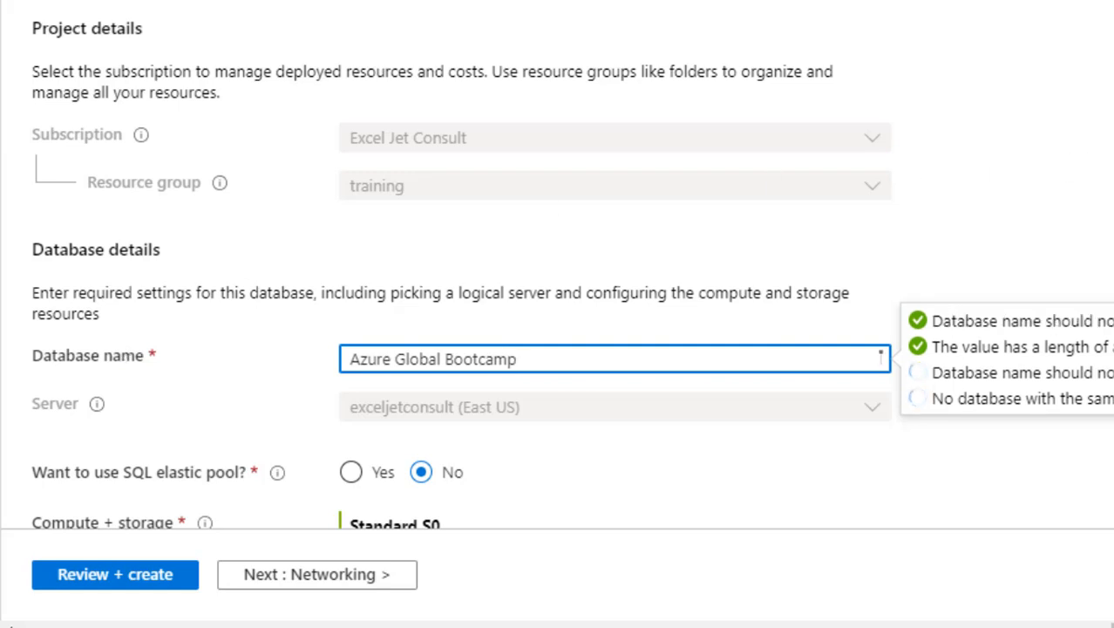
click(1078, 164)
scroll(558, 306, down, 2)
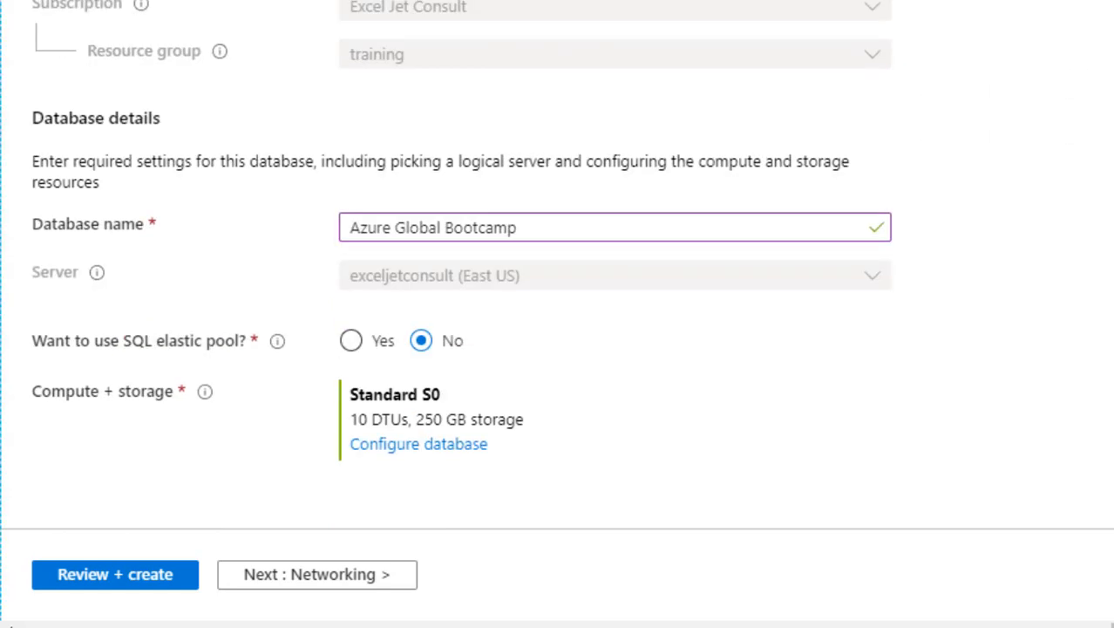
- Review and create the Azure Global Bootcamp database, then open it once deployed
click(77, 586)
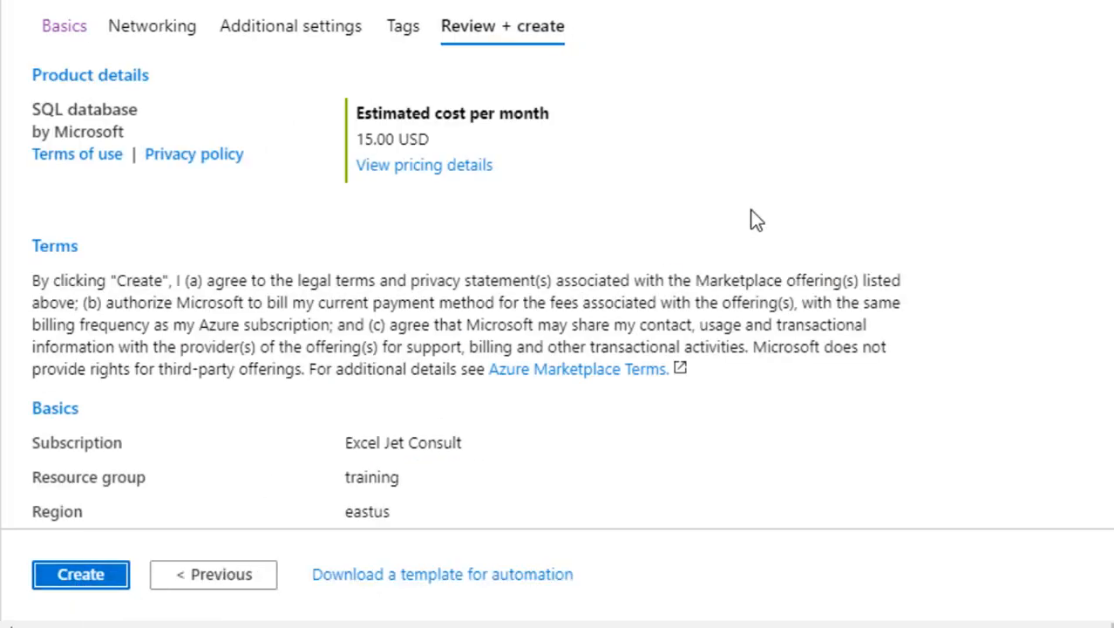
click(92, 582)
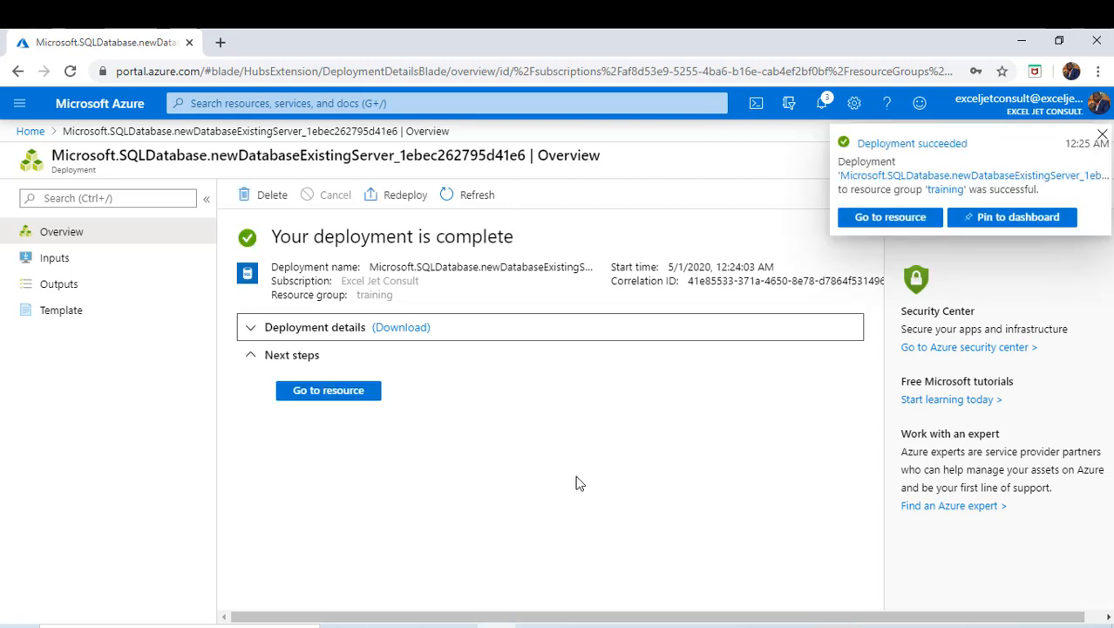
click(349, 394)
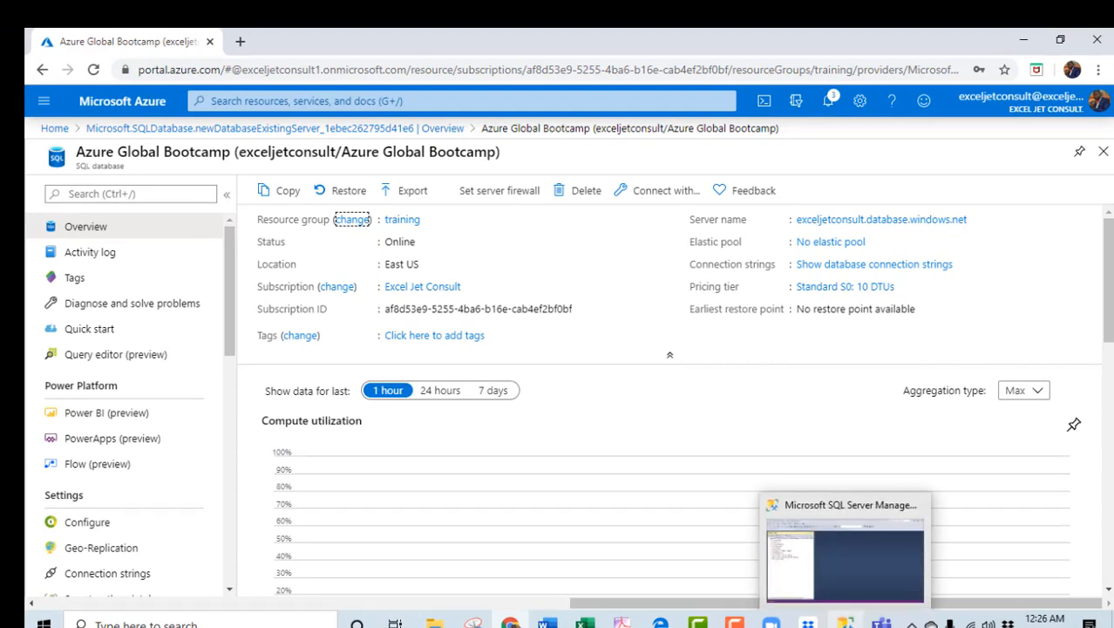
- Start a Database Engine connection to exceljetconsult.database.windows.net, using the server name copied from Azure
click(844, 621)
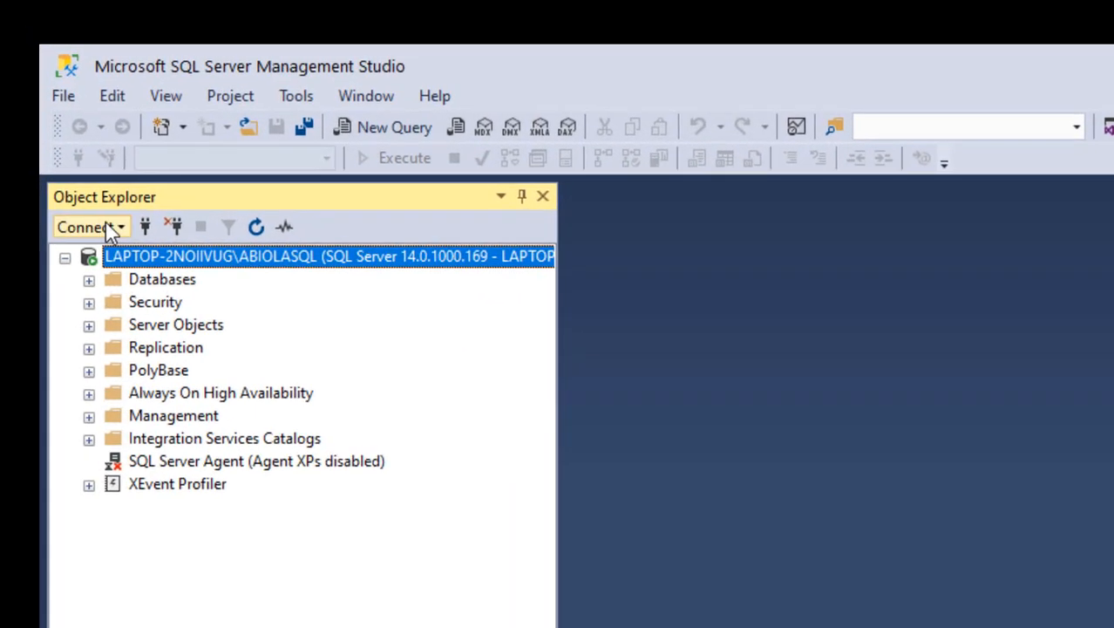
click(68, 144)
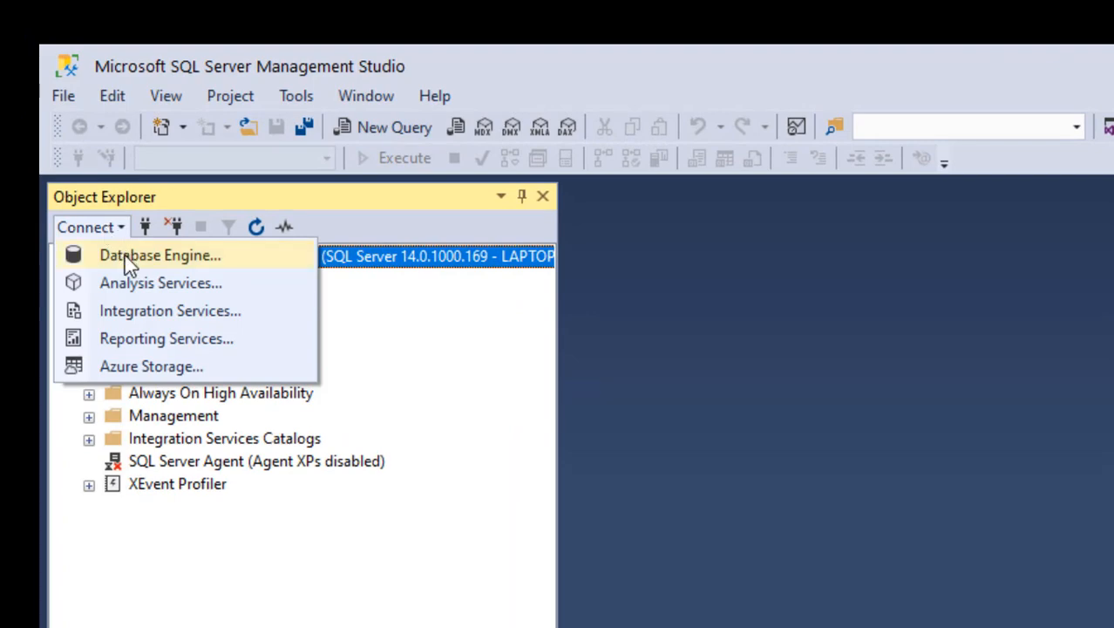
click(125, 256)
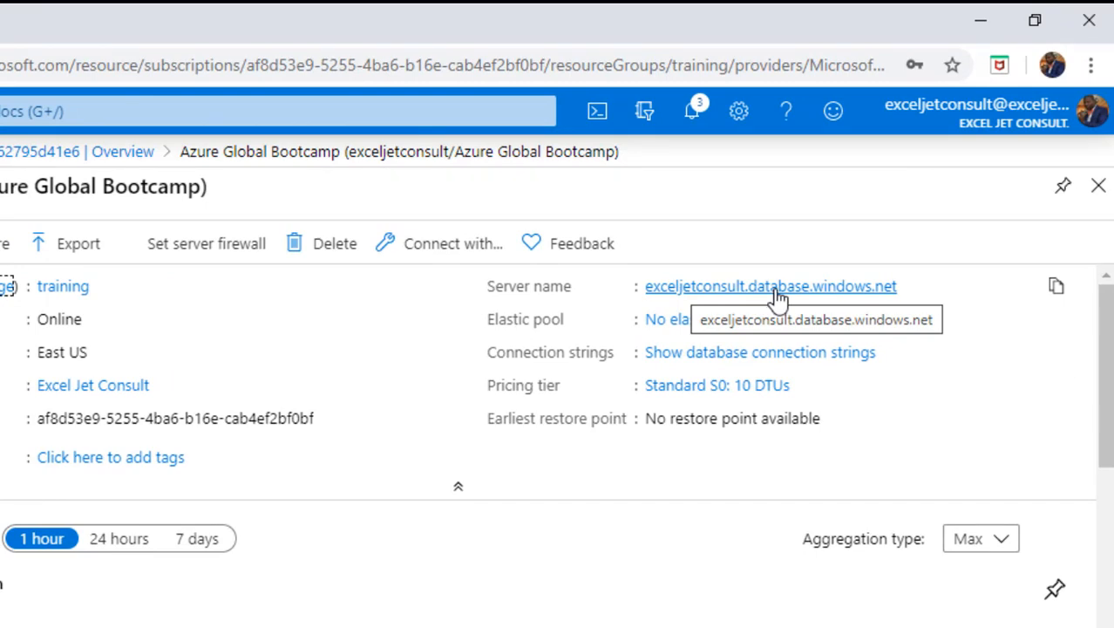
click(1056, 290)
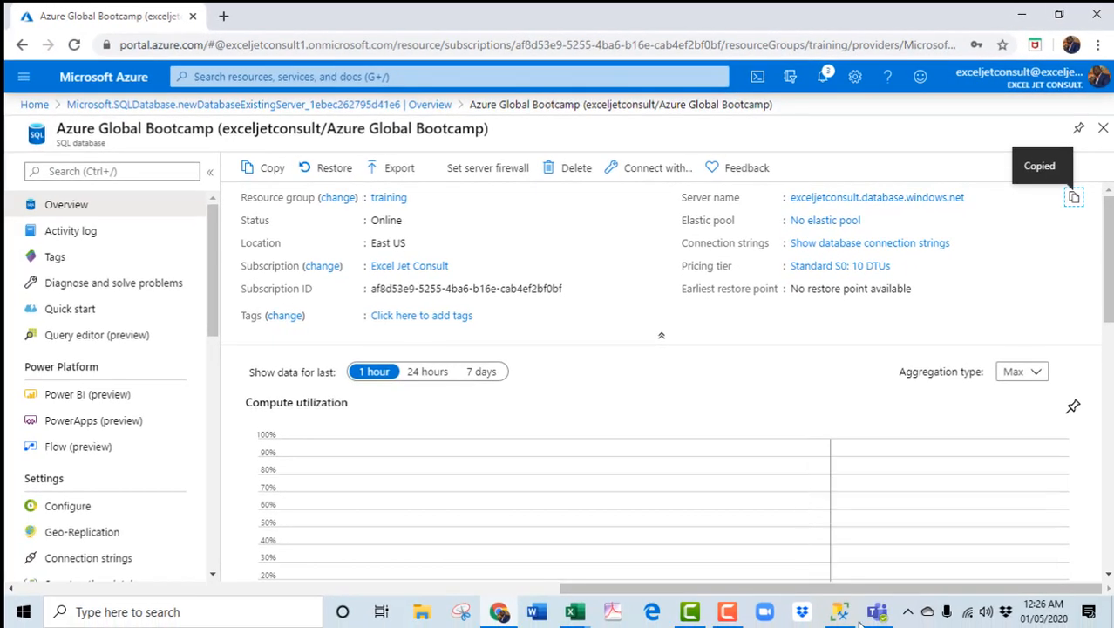
click(839, 612)
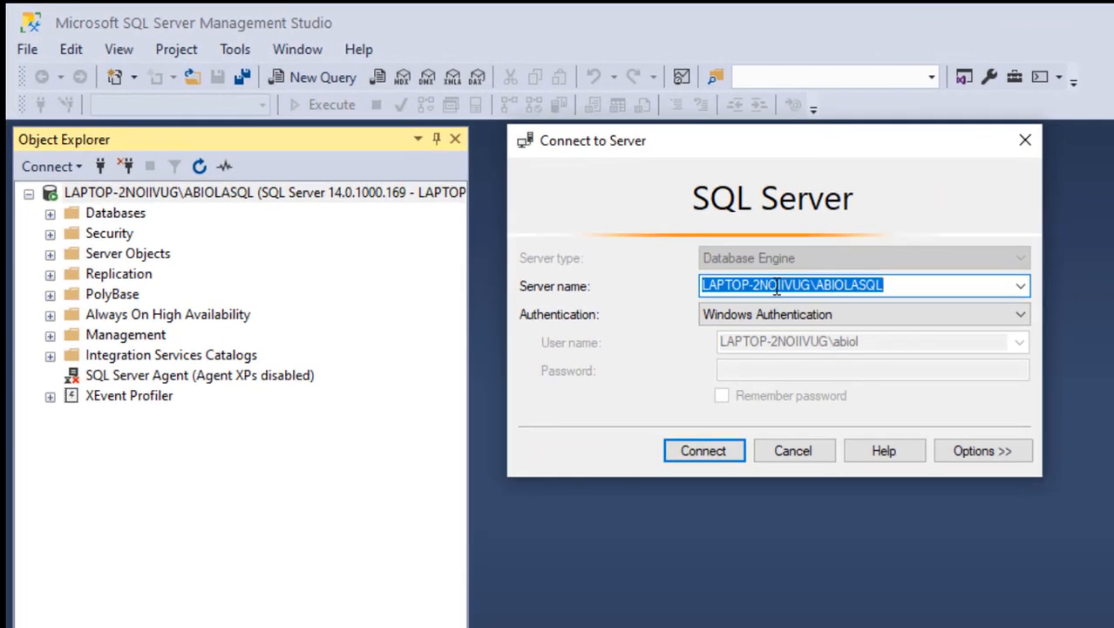
key(ctrl+v)
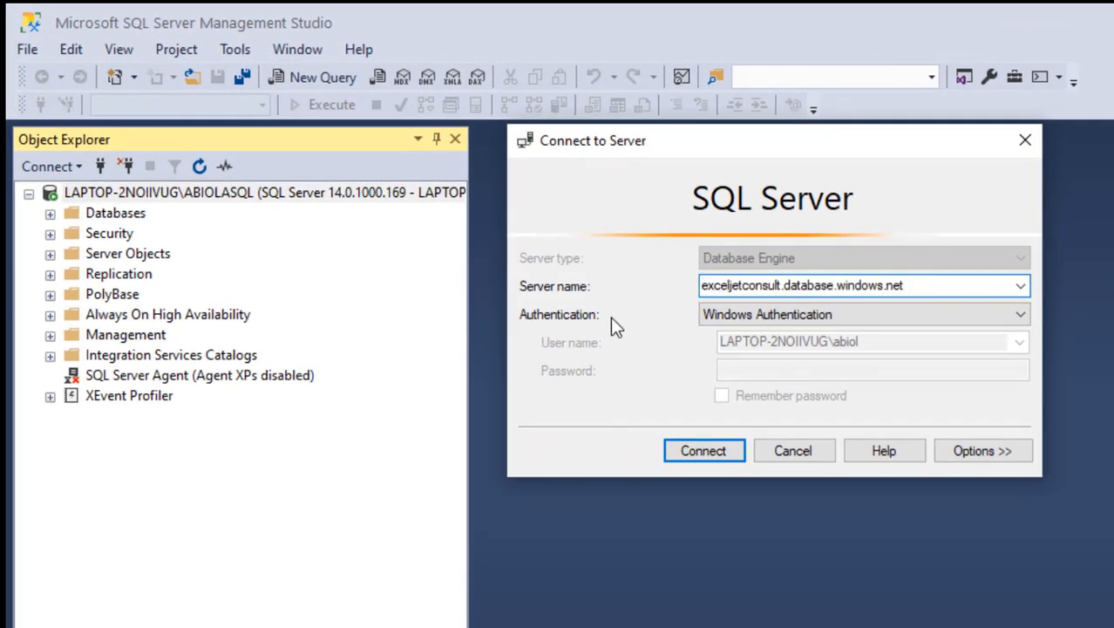
- Use SQL Server Authentication with the login and password, and remember the password
click(791, 312)
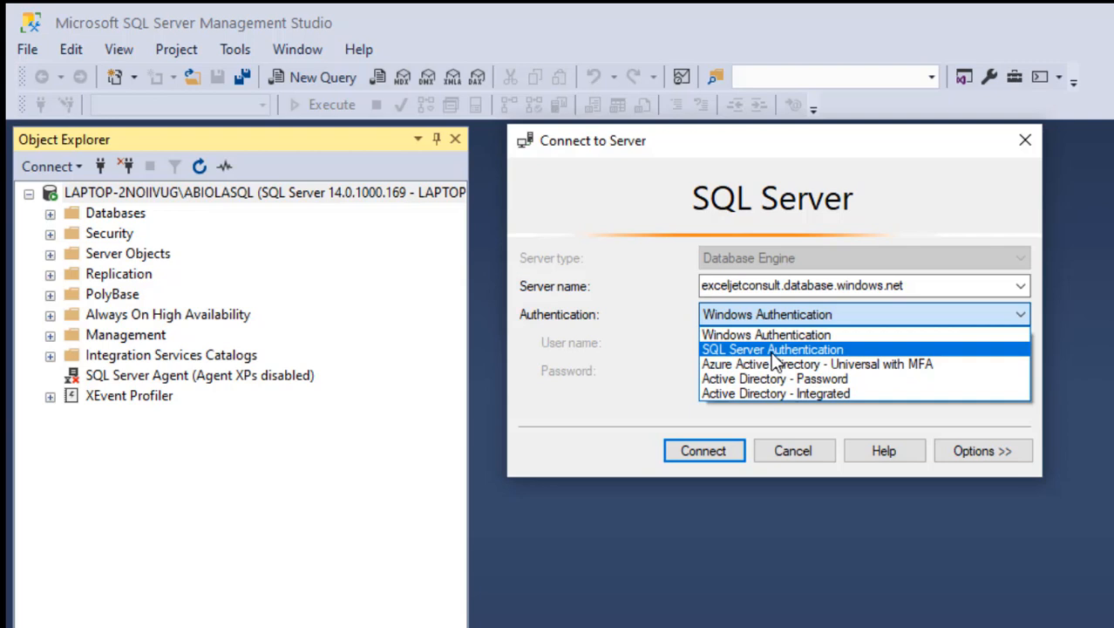
click(772, 352)
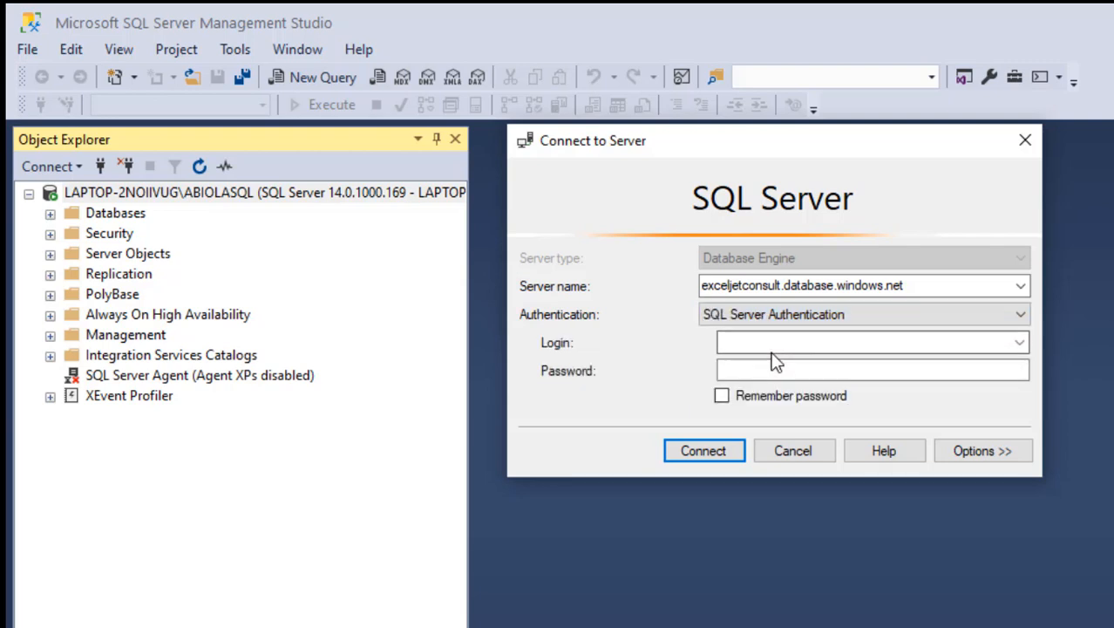
click(757, 343)
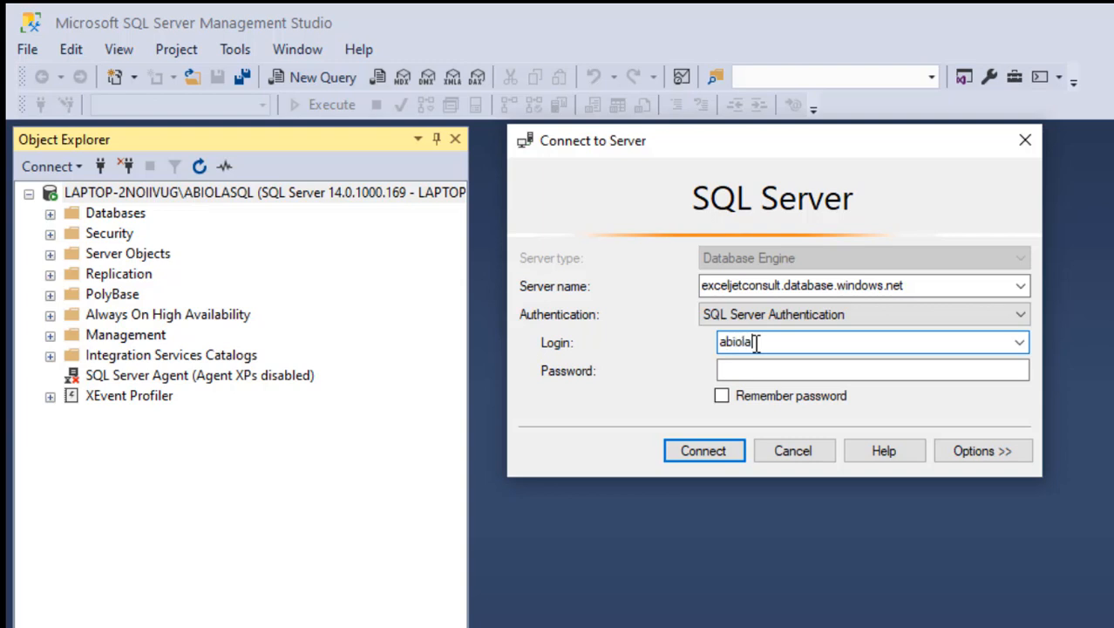
click(757, 370)
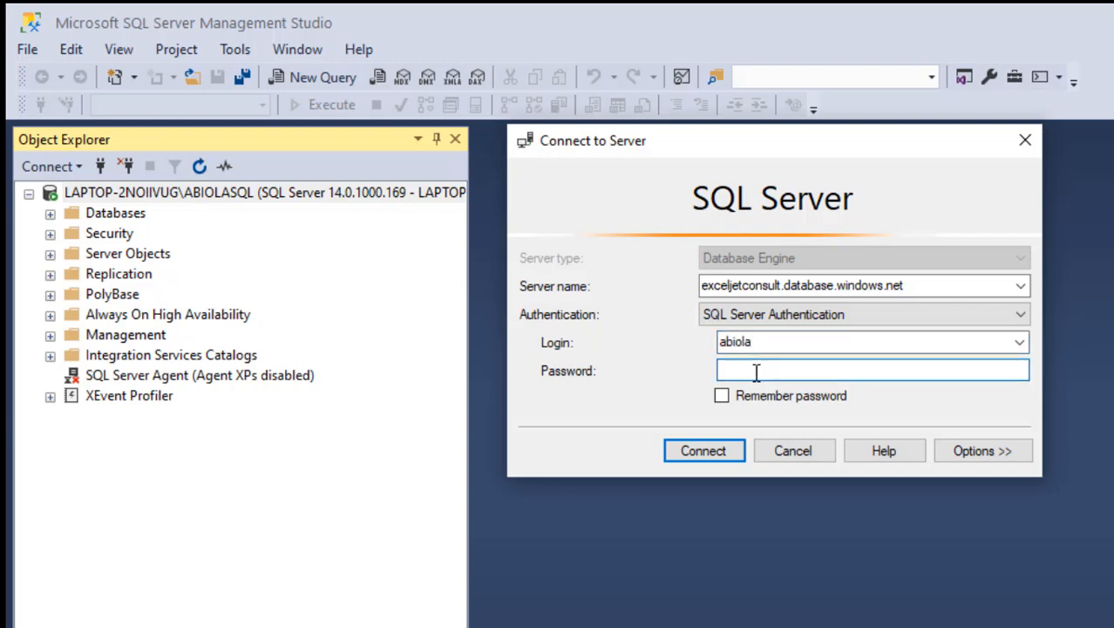
text(*****)
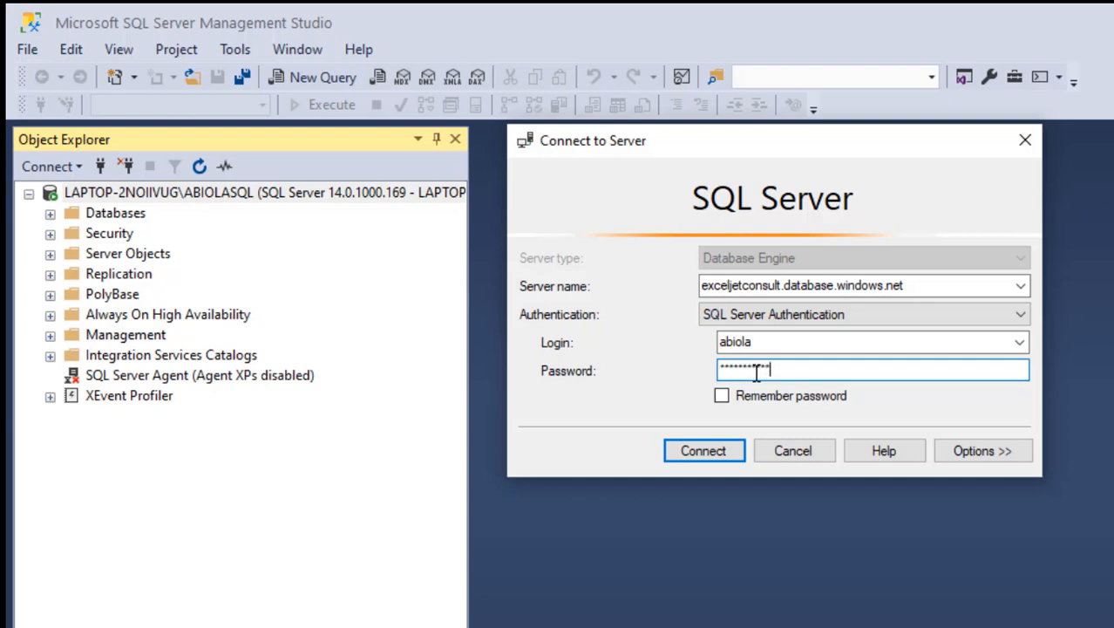
click(721, 395)
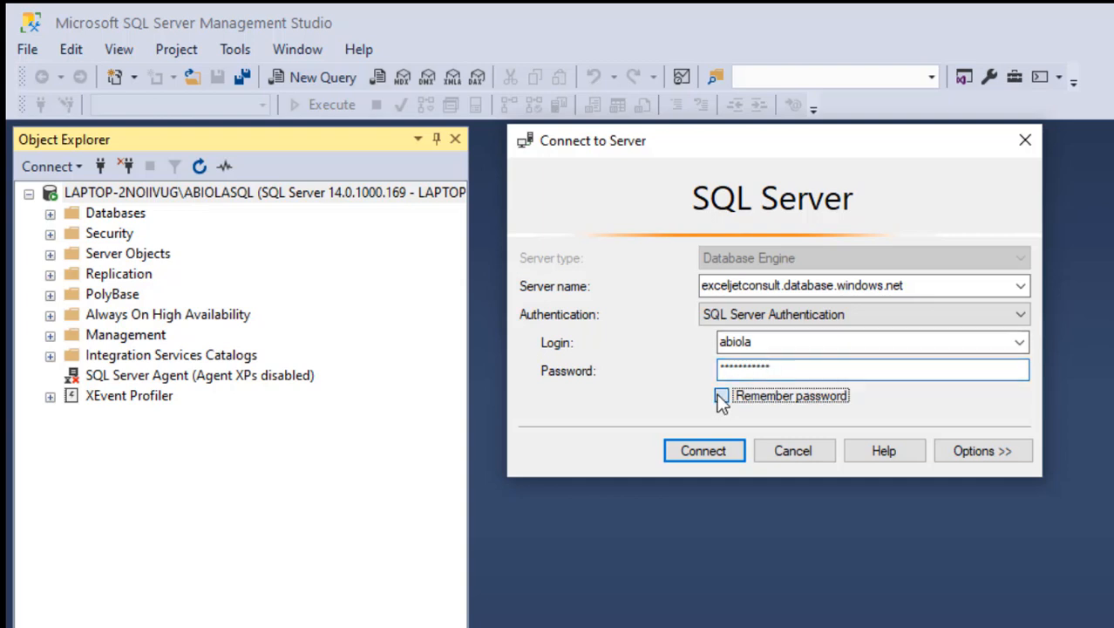
- Try connecting to the Azure server, hit the firewall block, and return to the portal
click(704, 451)
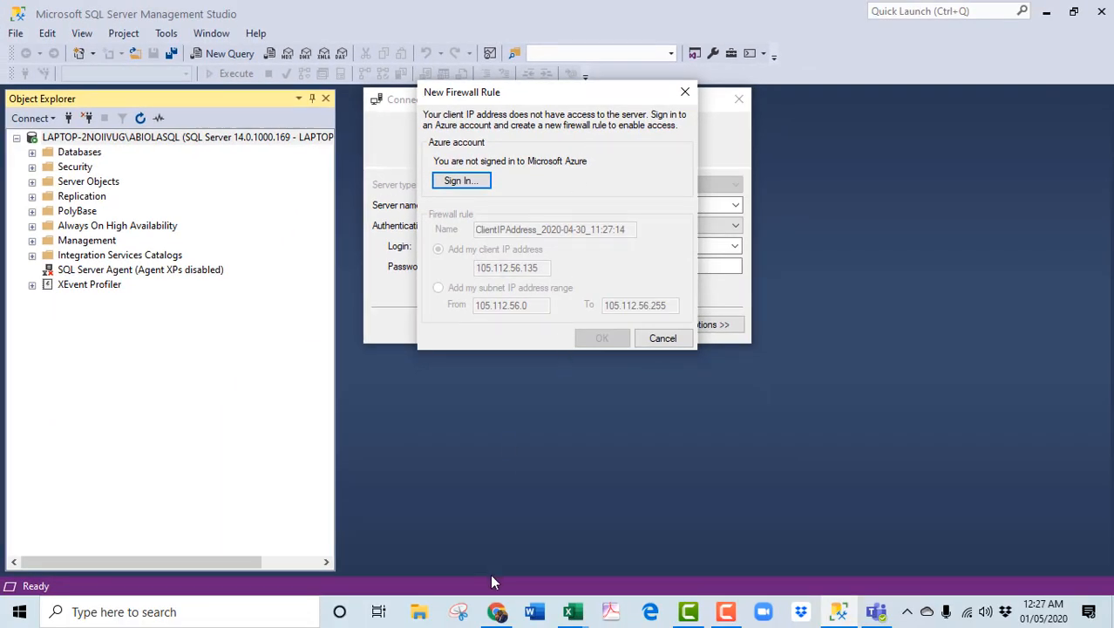
click(497, 611)
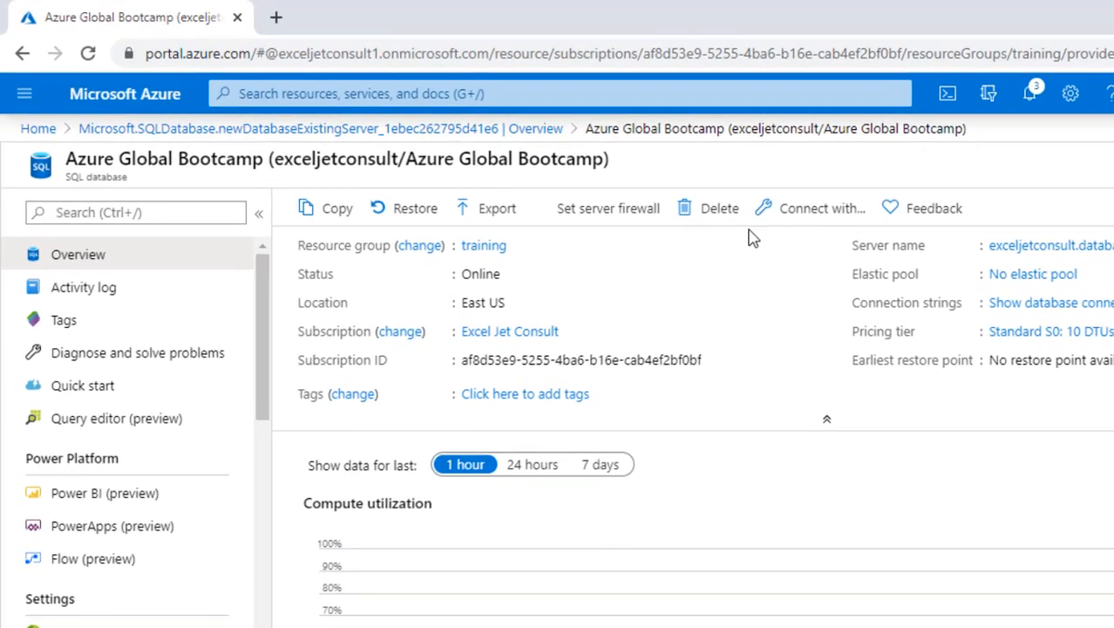
- Add a firewall rule for this computer's client IP on exceljetconsult and save it
click(624, 223)
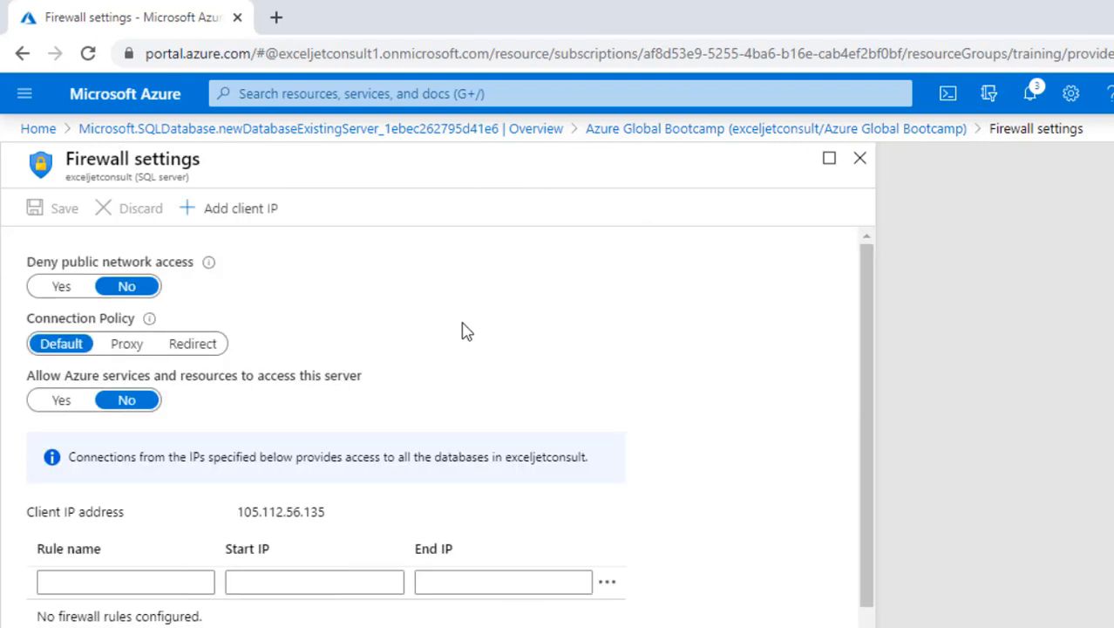
click(240, 214)
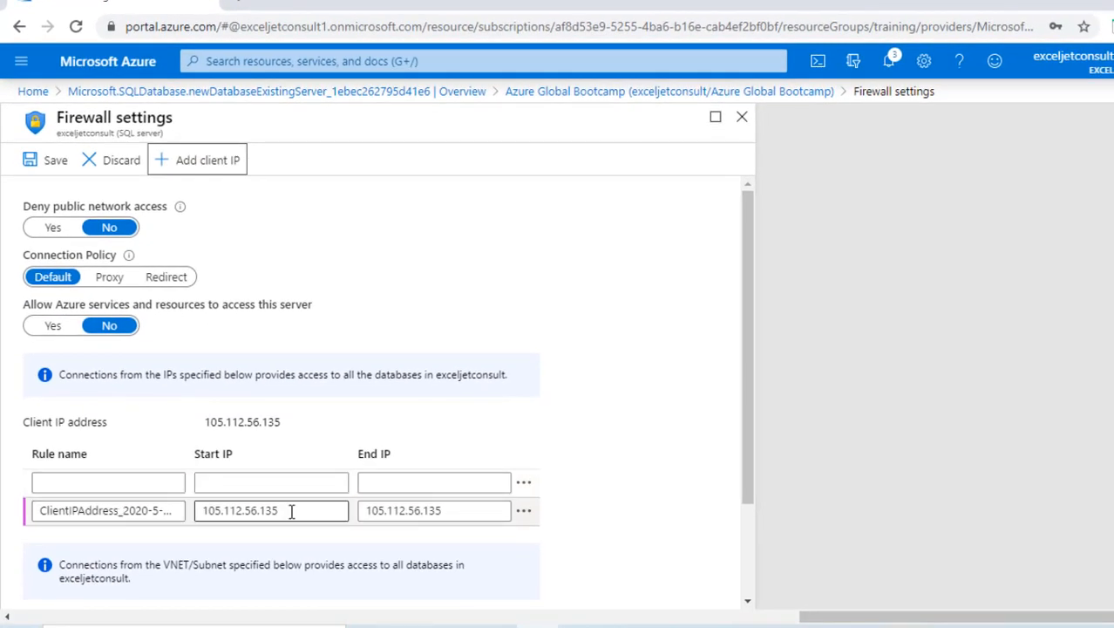
click(52, 166)
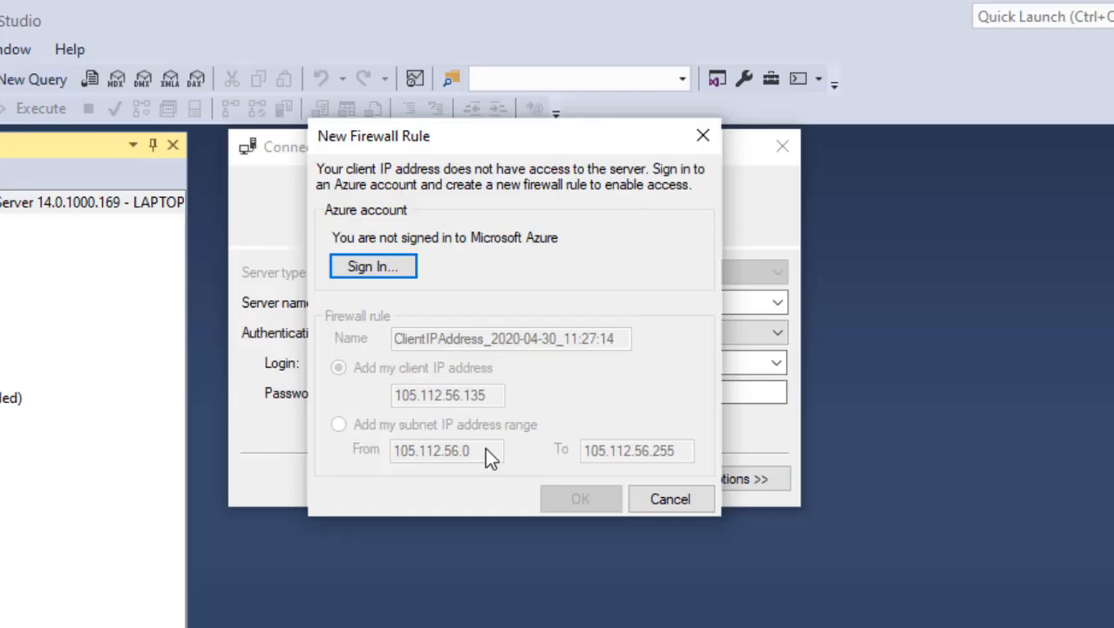
- Cancel the firewall prompt and connect to exceljetconsult.database.windows.net
click(668, 508)
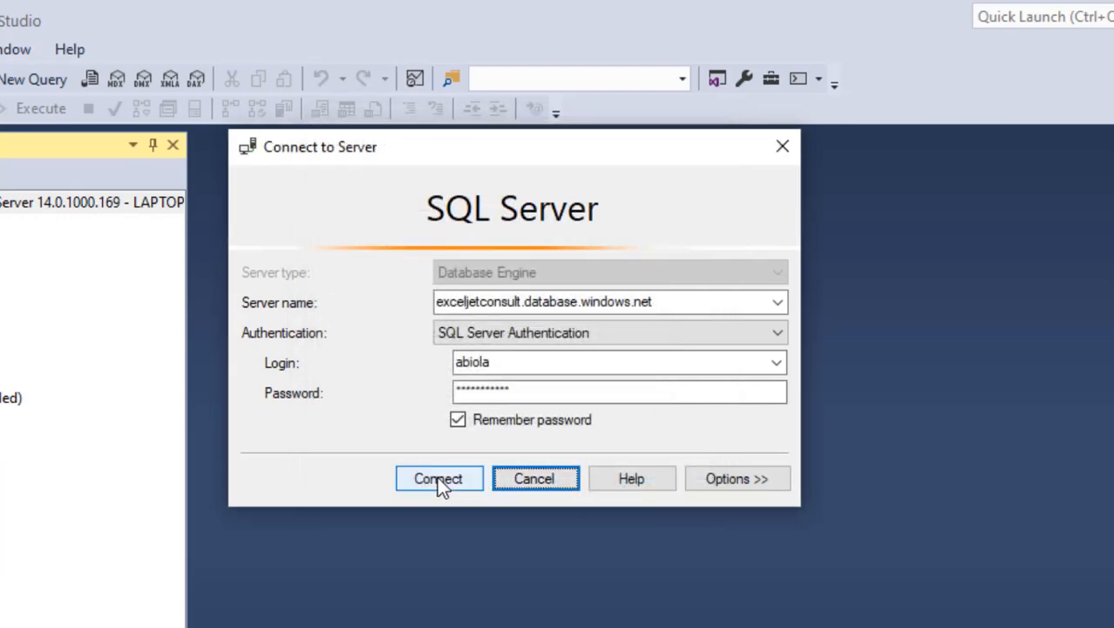
click(439, 479)
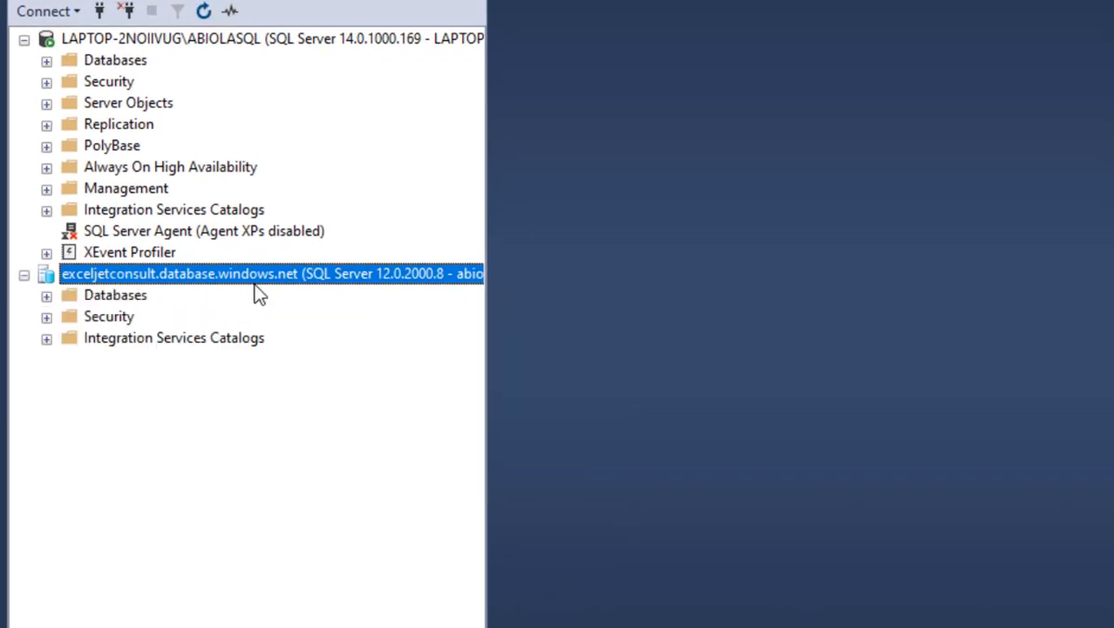
- Expand the Azure Global Bootcamp database down to its Tables folder and select the database
click(48, 298)
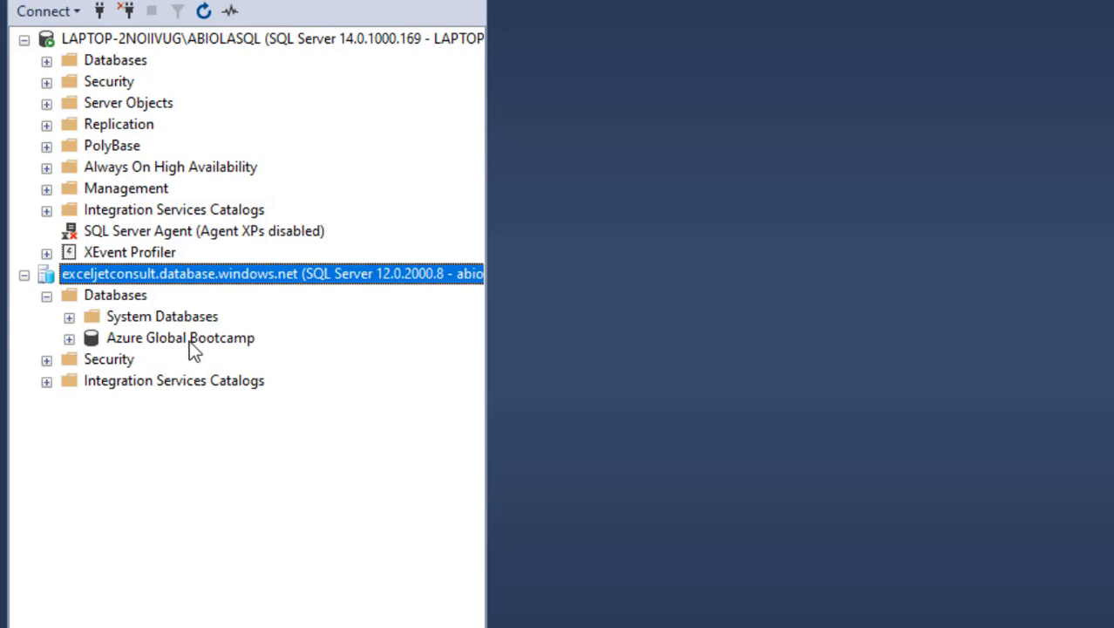
click(68, 339)
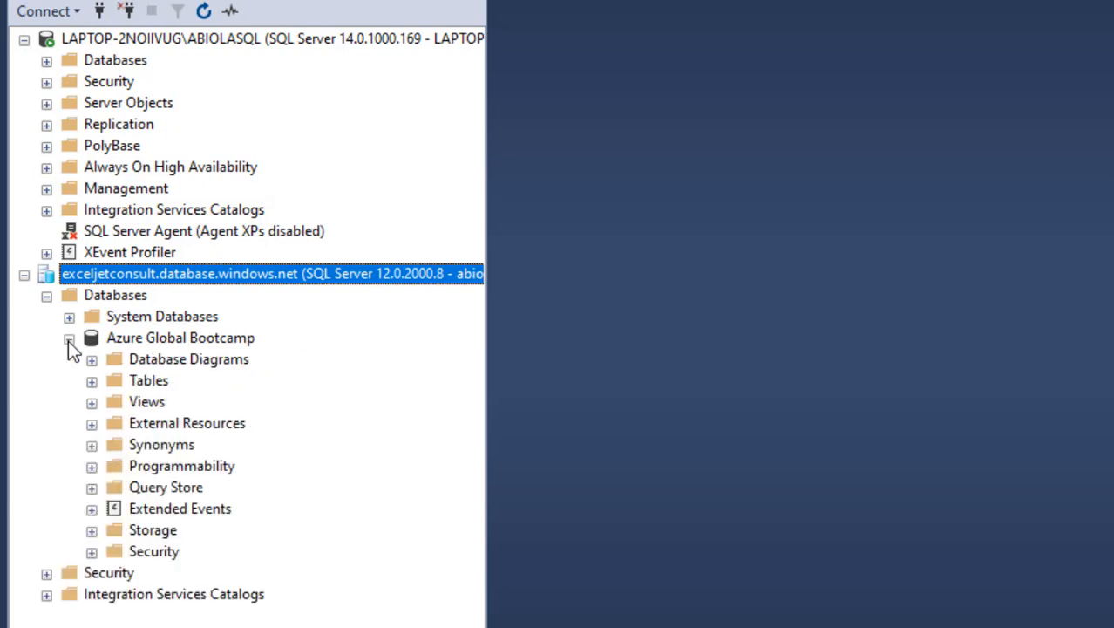
click(91, 382)
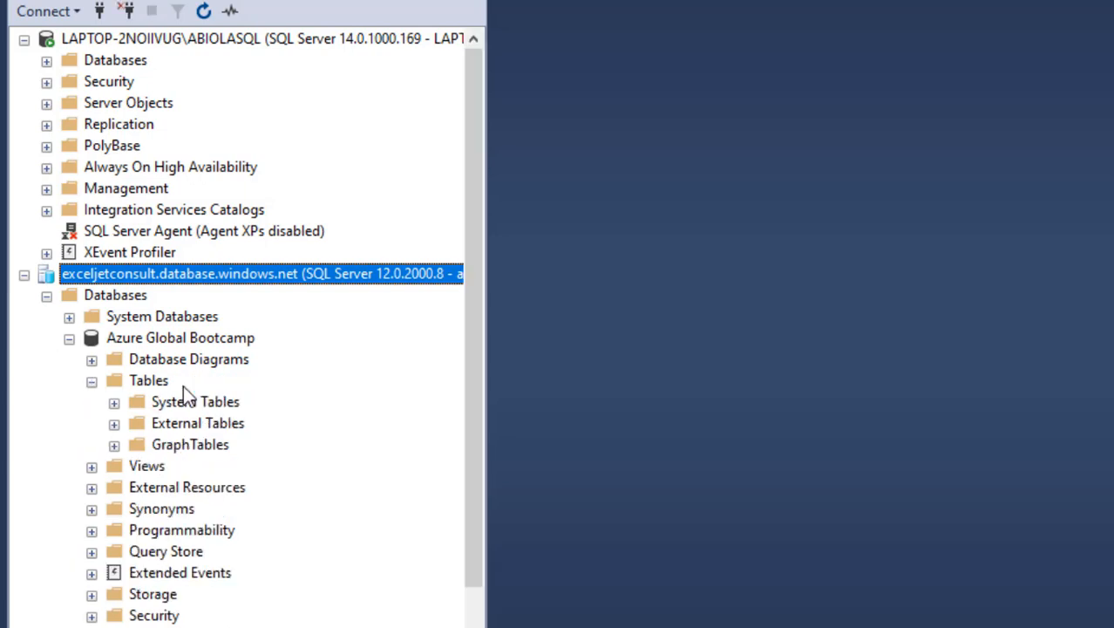
click(162, 339)
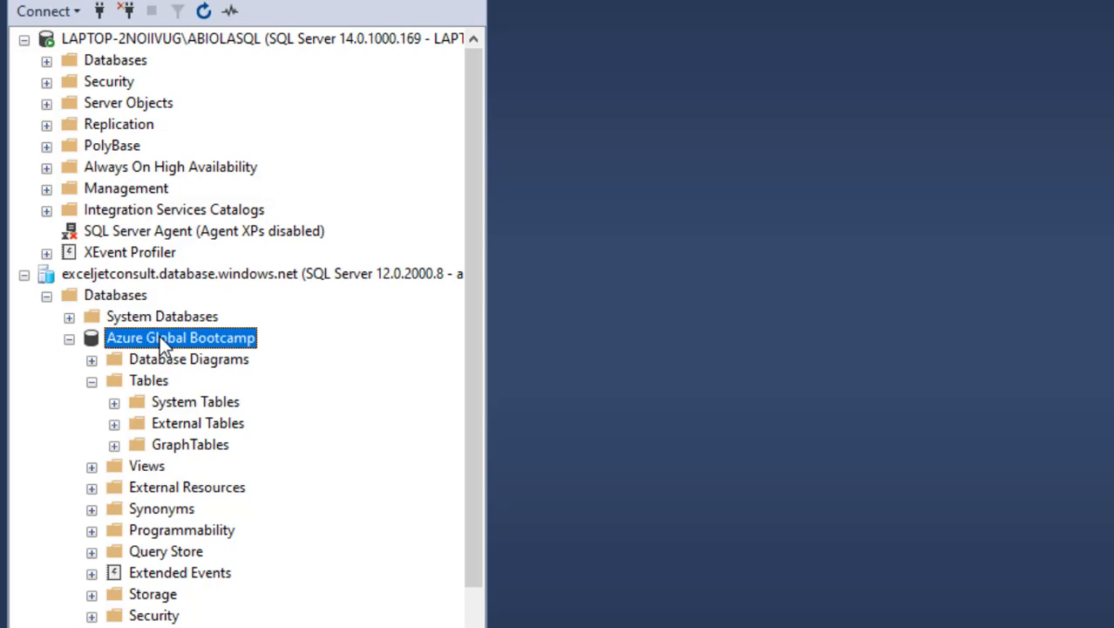
- Launch the Import Data wizard on Azure Global Bootcamp with Microsoft Excel as the source
right_click(164, 345)
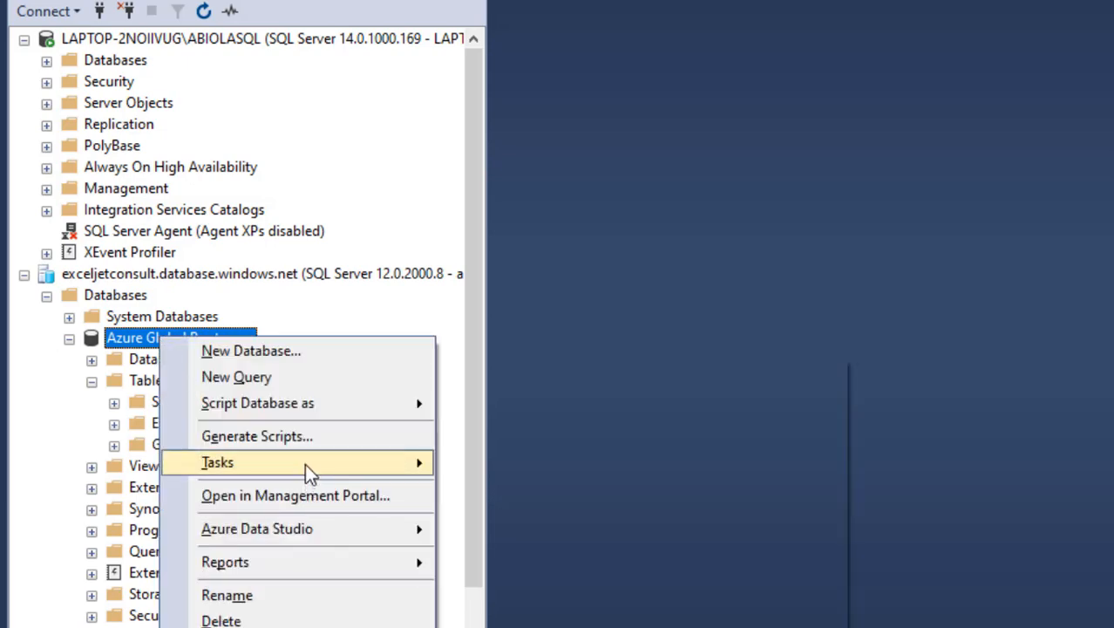
mouse_move(304, 463)
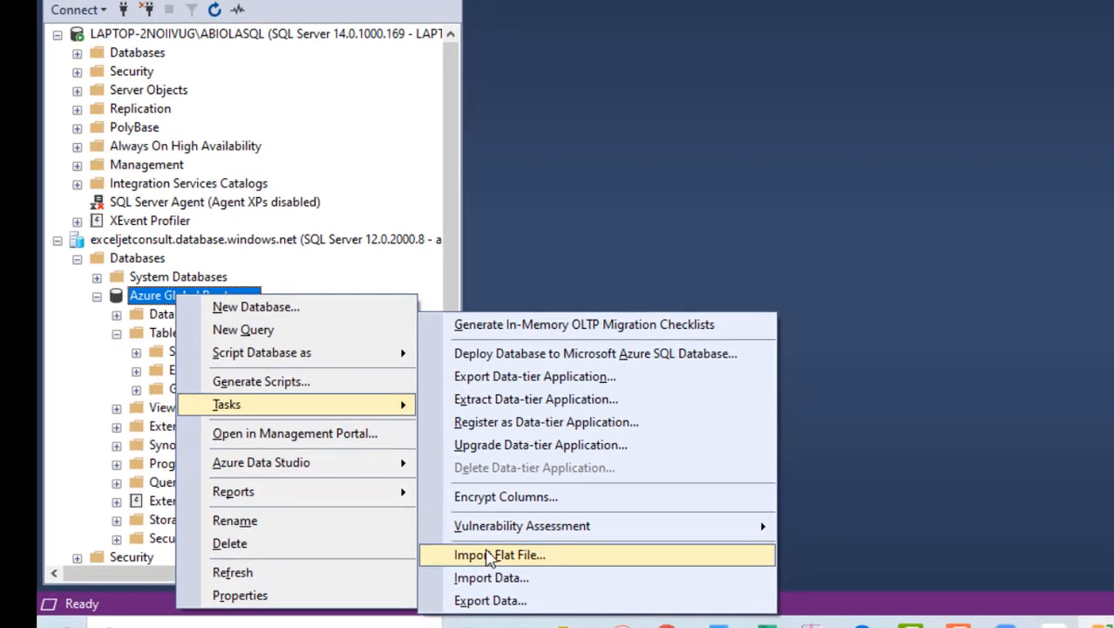
click(510, 609)
click(500, 579)
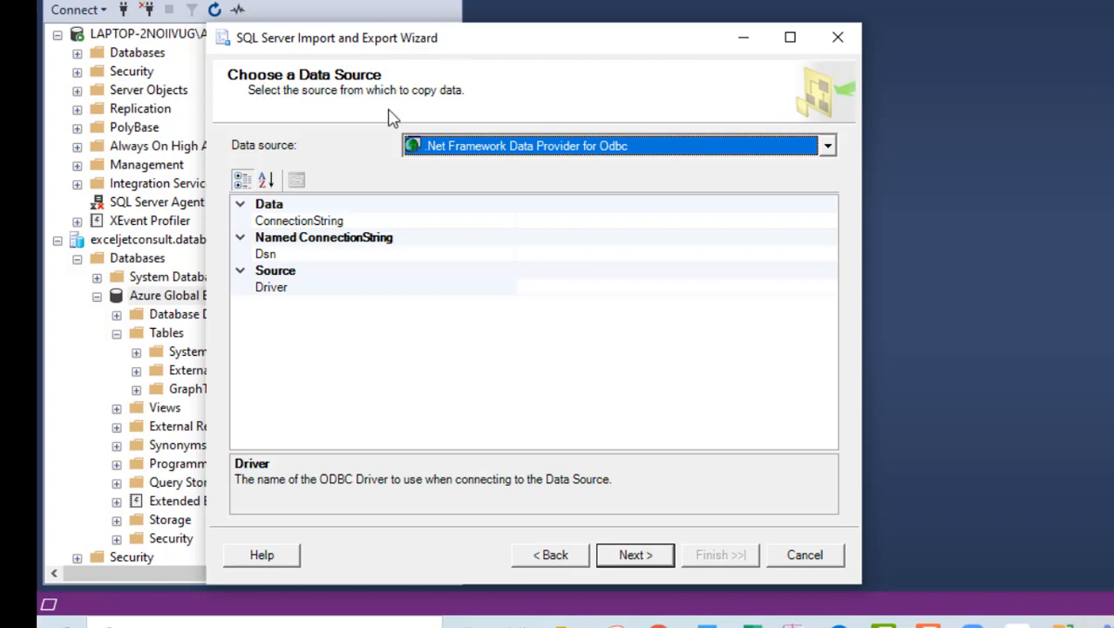
click(527, 150)
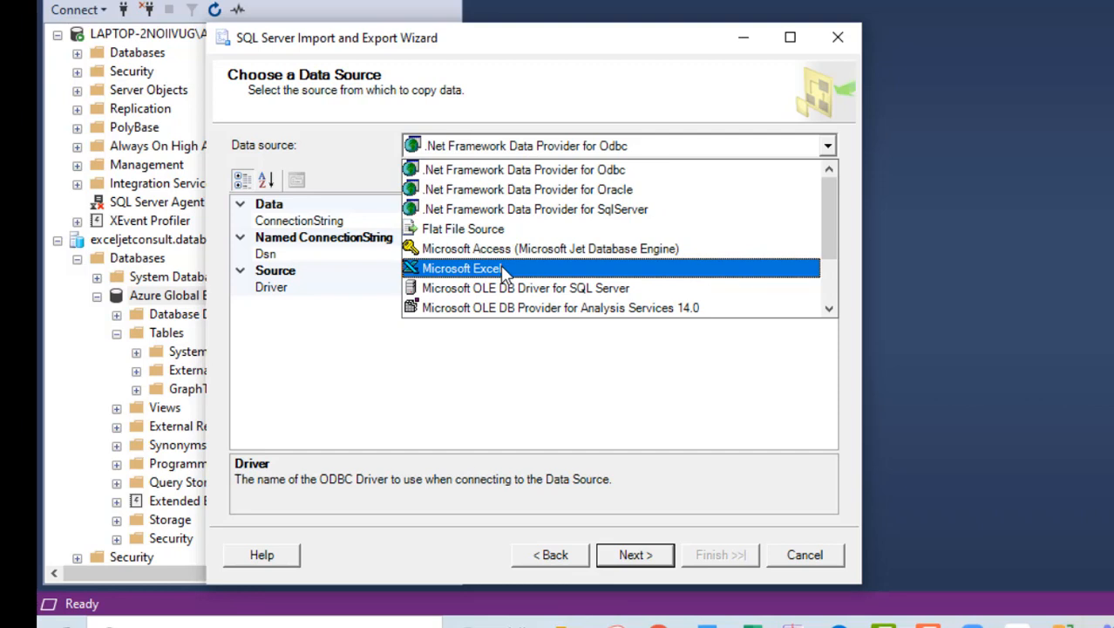
click(501, 267)
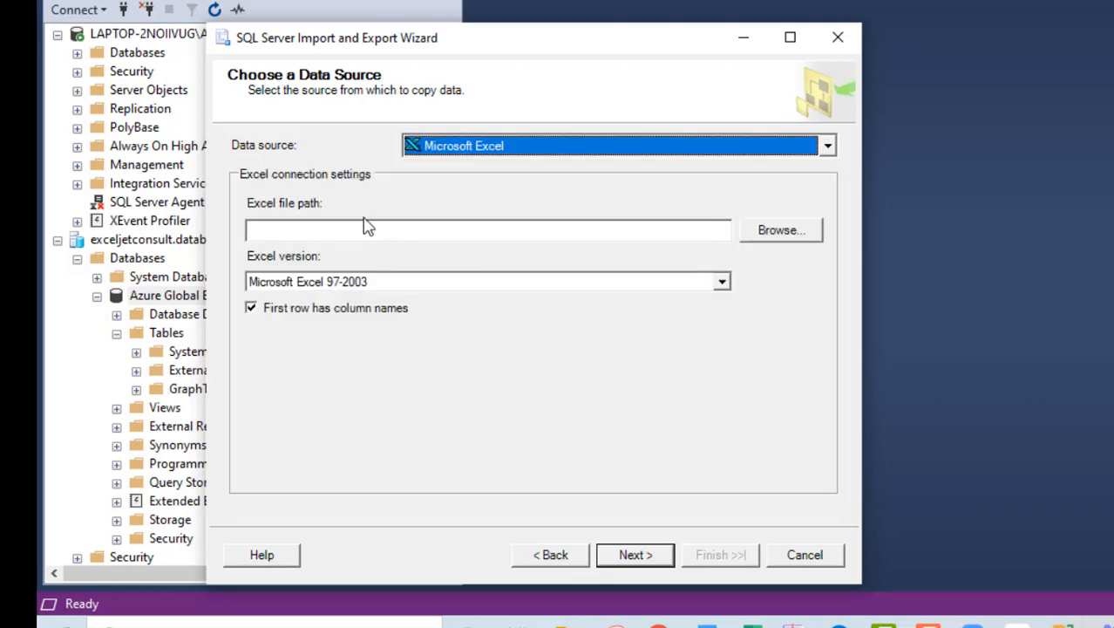
- Source the workbook Azure Excel Data.xlsx as Excel 97-2003 and continue to the destination step
click(796, 238)
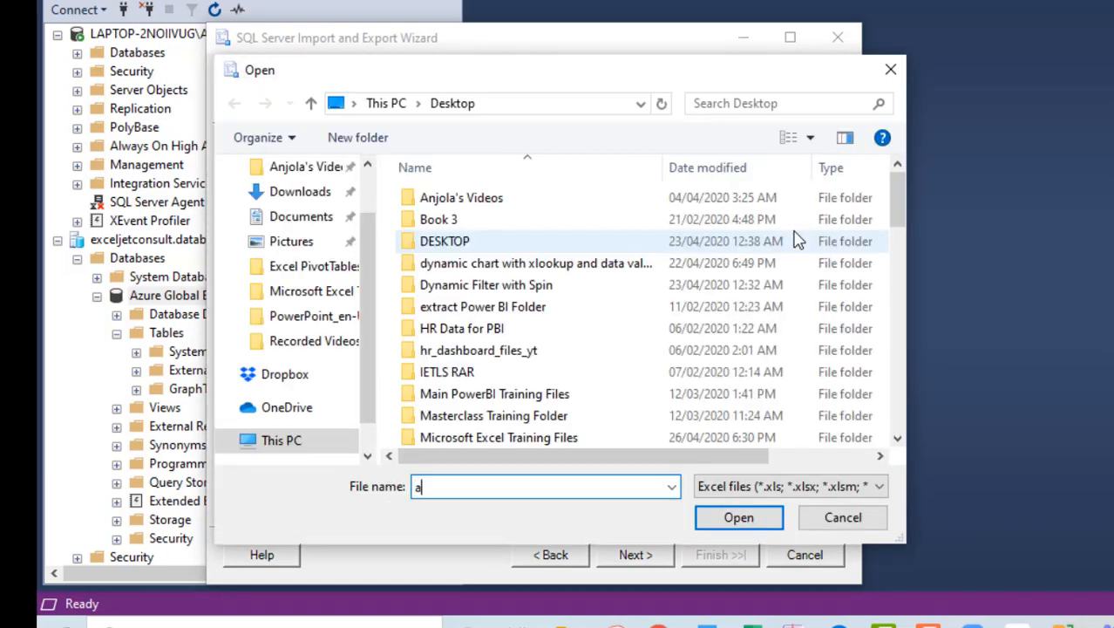
text(zu)
key(Down)
key(Tab)
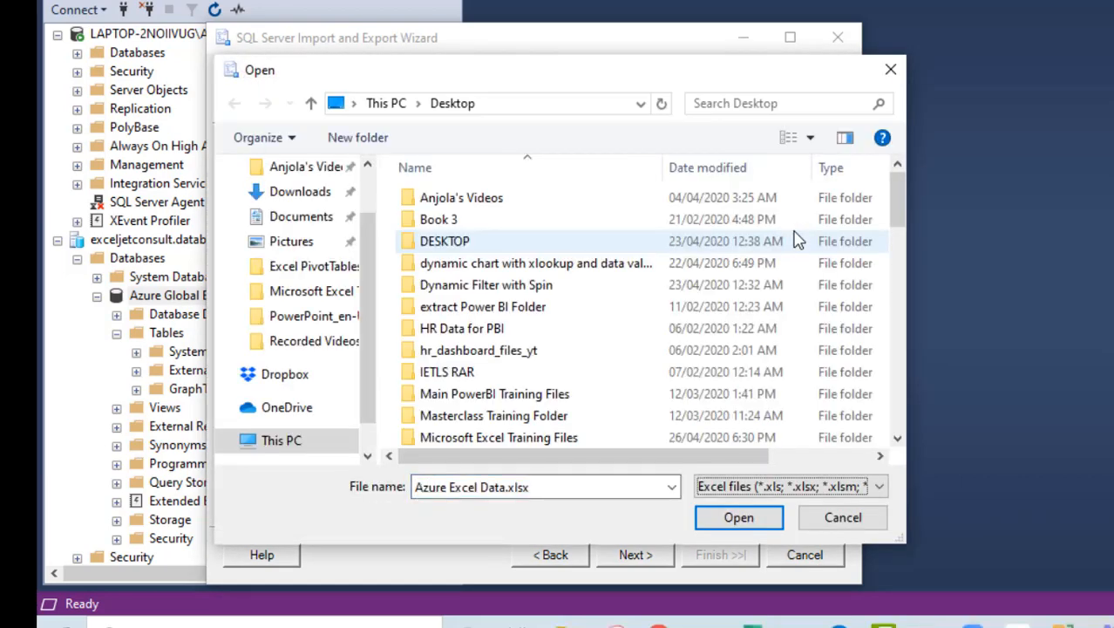
key(Return)
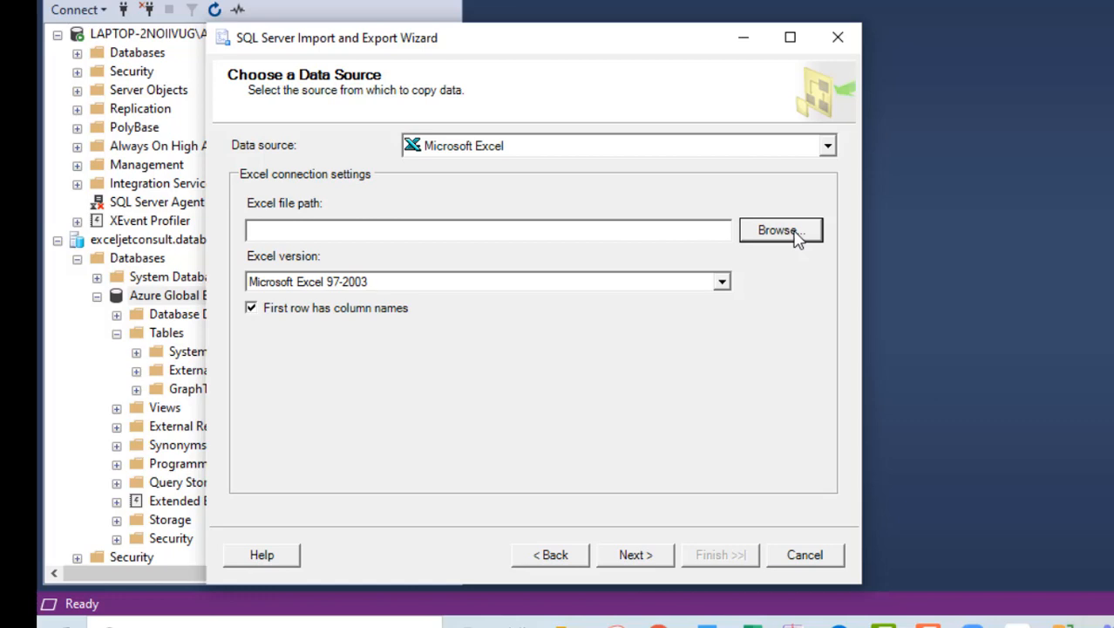
click(722, 282)
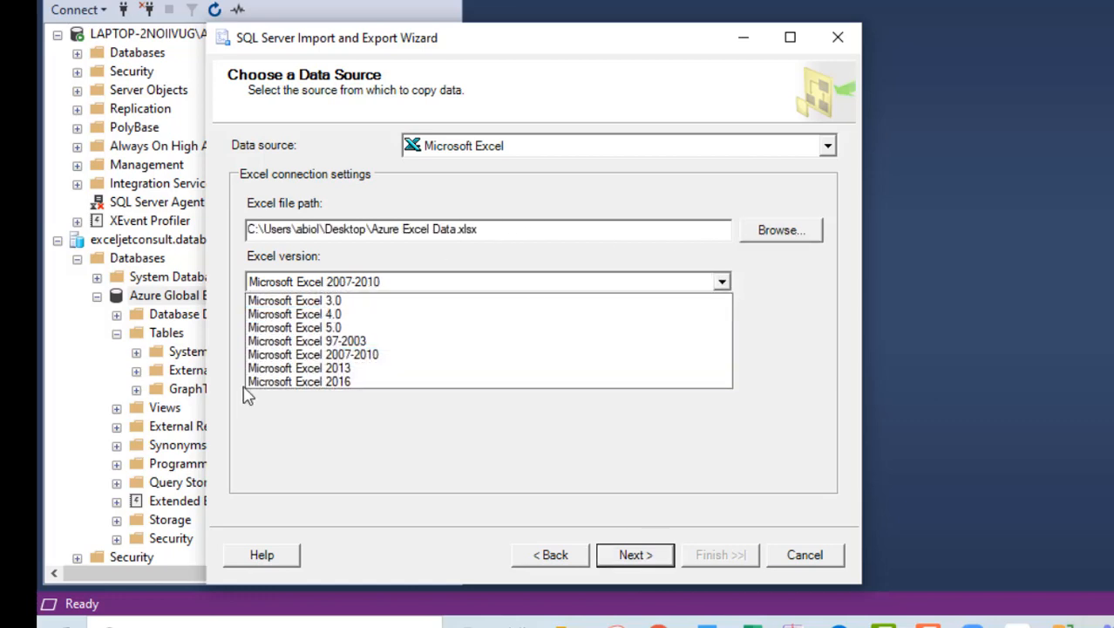
click(331, 341)
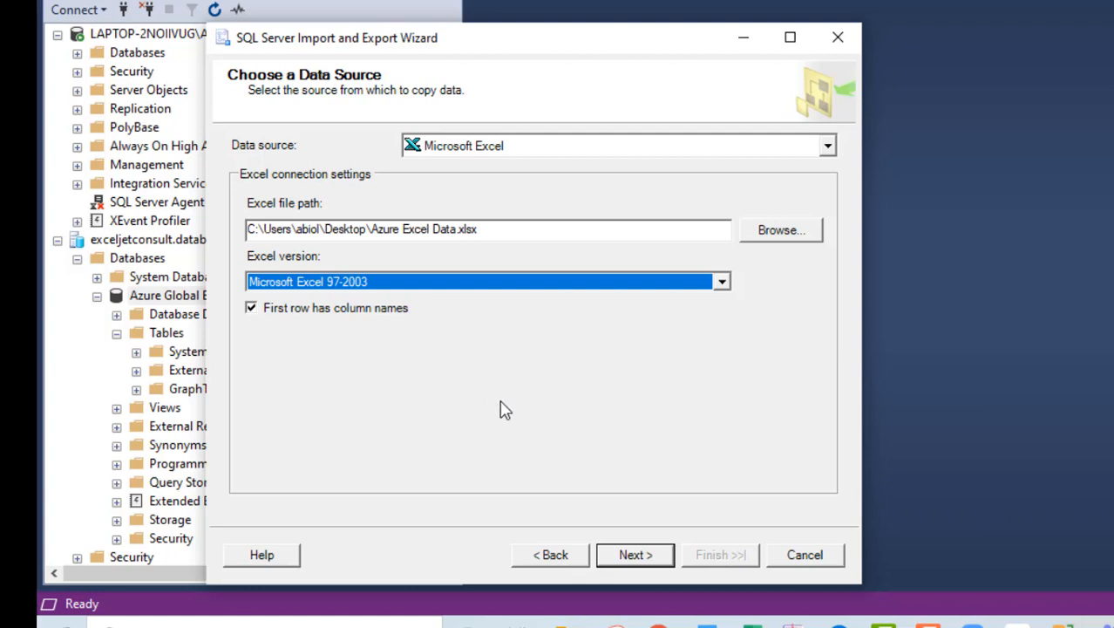
click(642, 559)
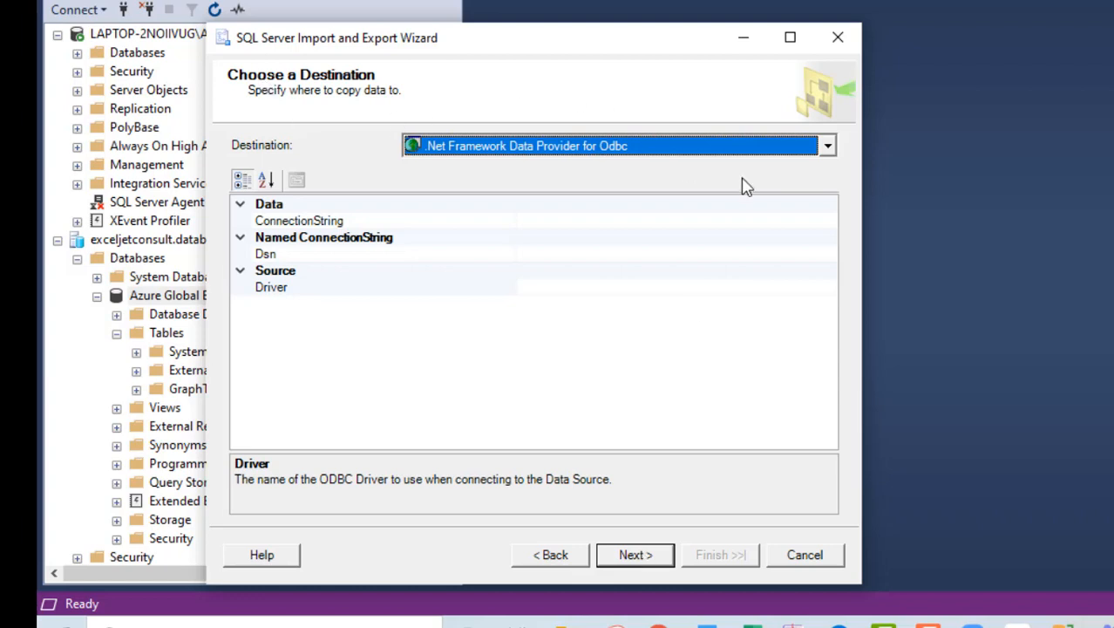
- Set the import destination to SQL Server Native Client 11.0 using SQL Server Authentication
click(827, 147)
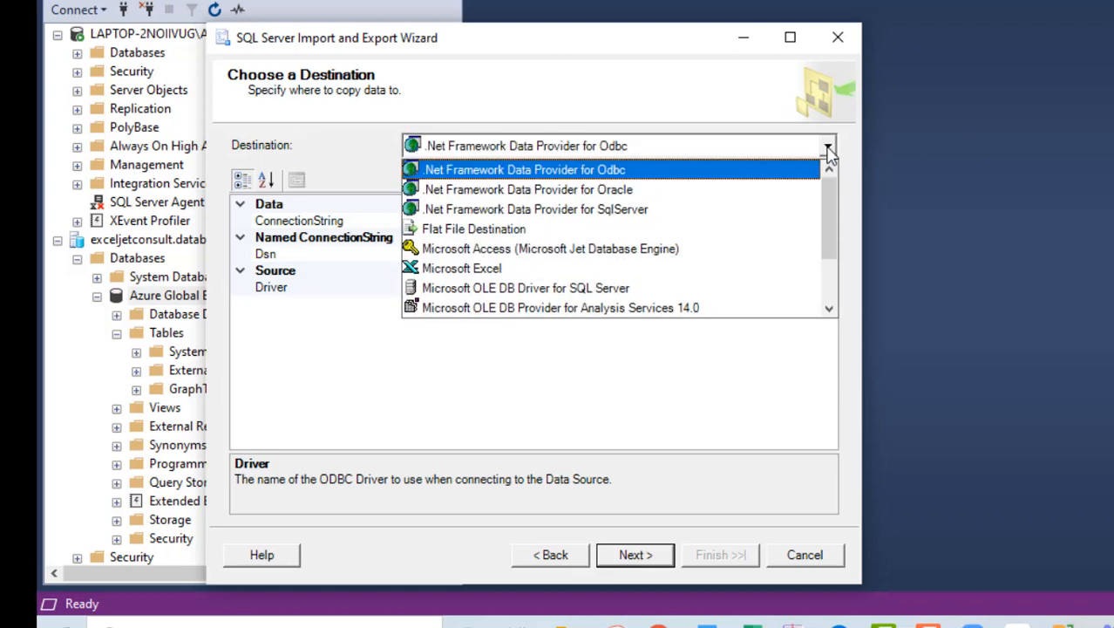
drag(838, 198, 835, 275)
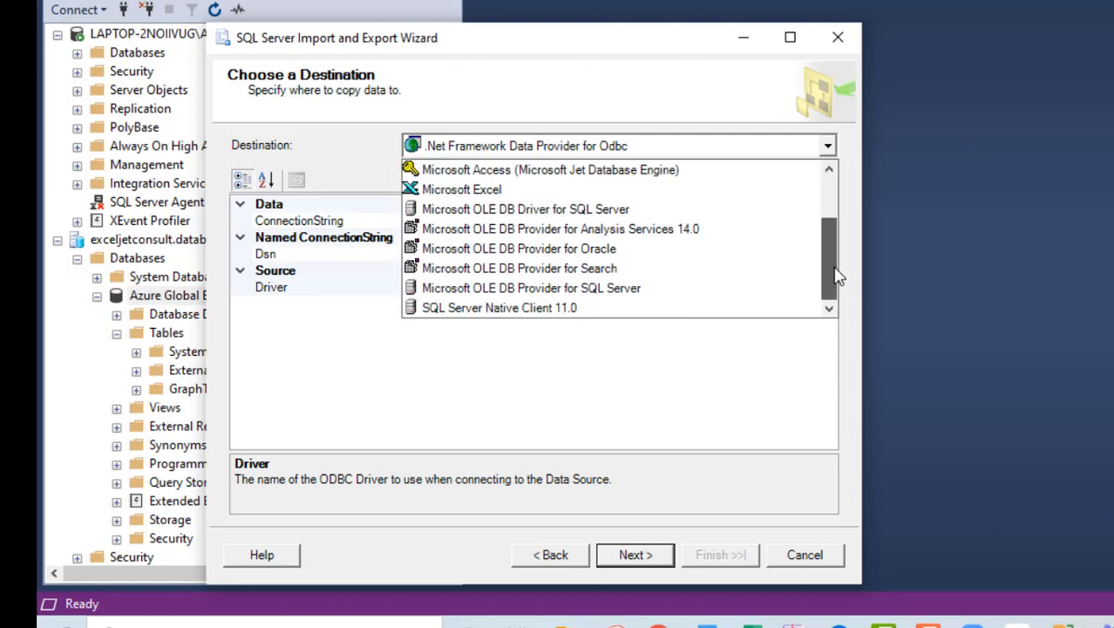
click(471, 315)
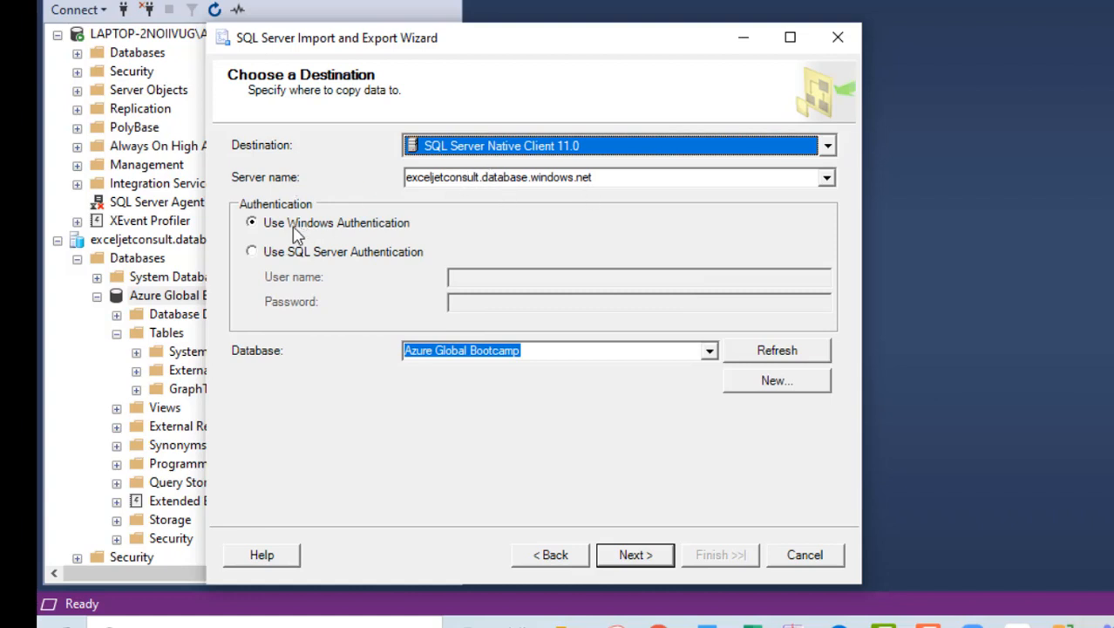
click(252, 253)
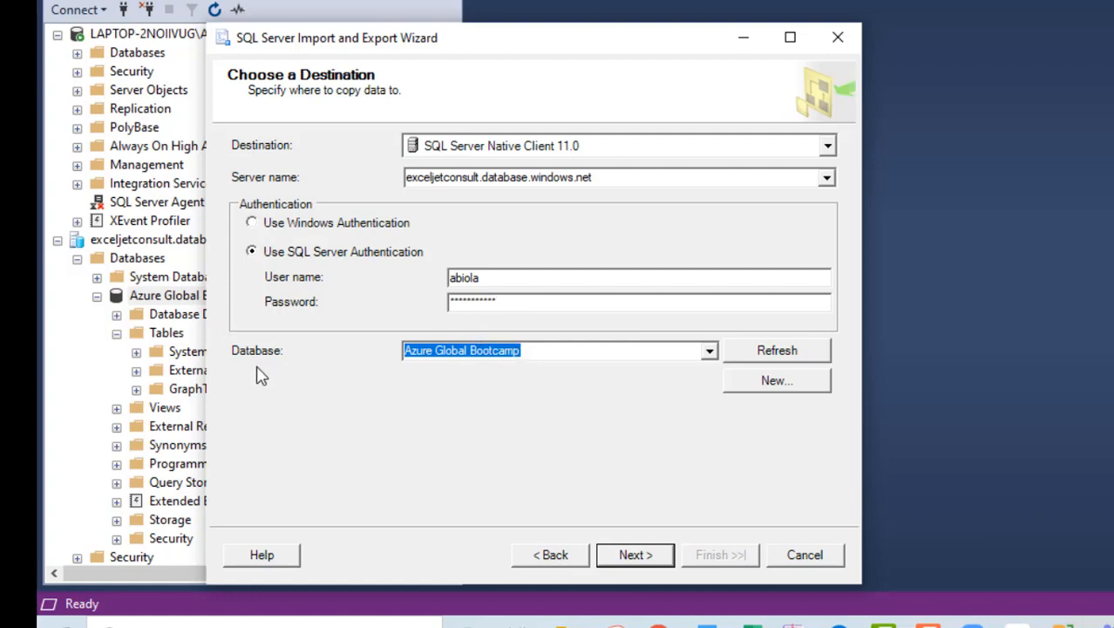
click(654, 561)
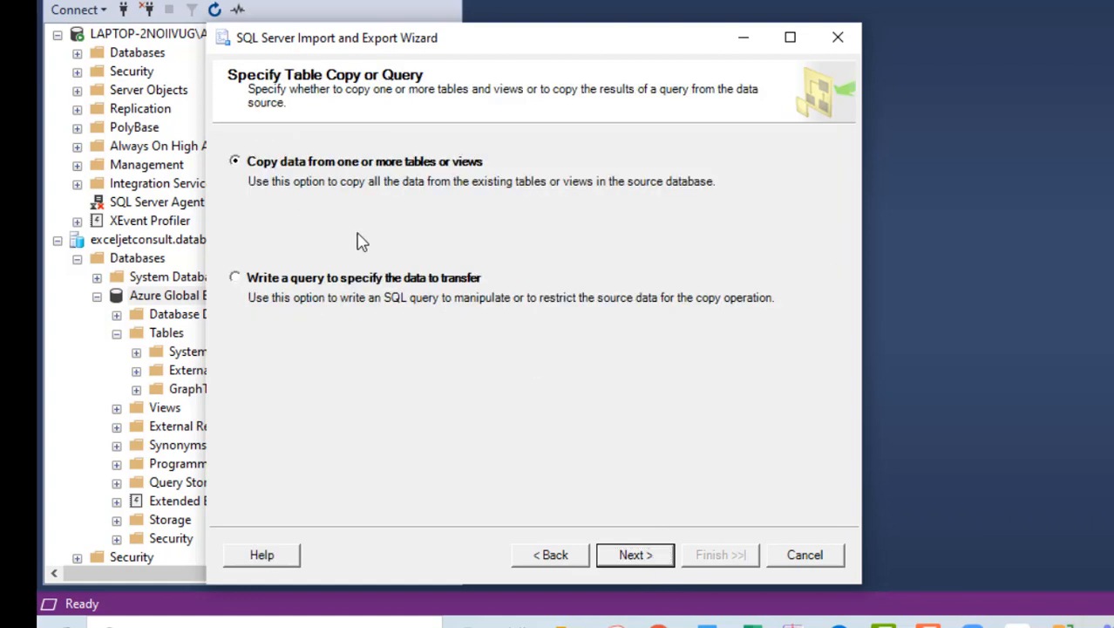
- Select only the Data$ sheet for copying into [dbo].[Data$] after previewing its rows
click(654, 567)
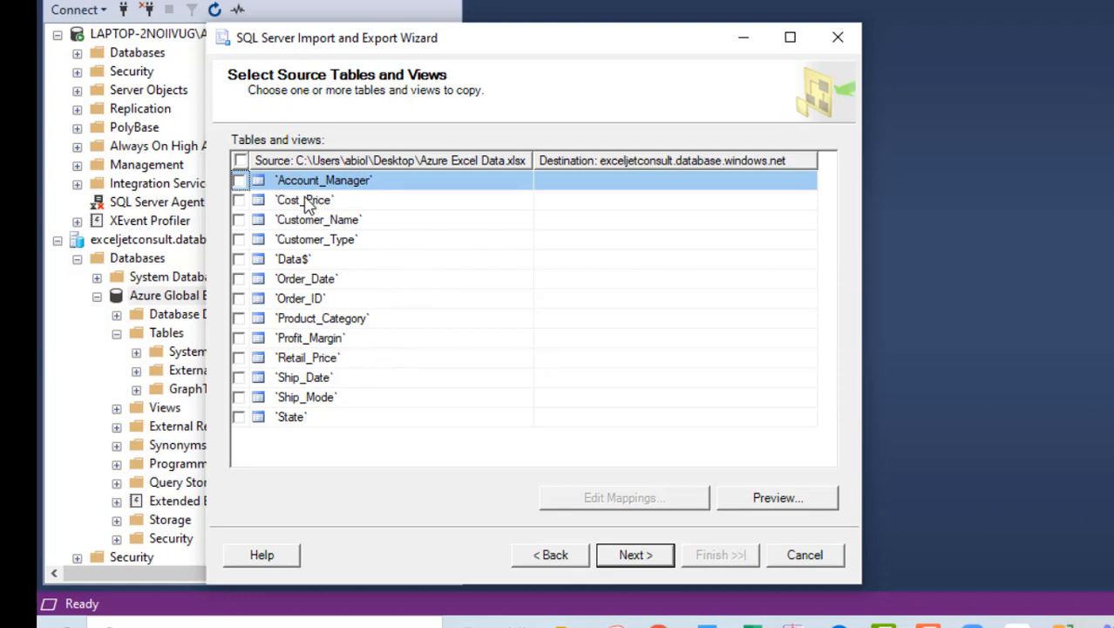
click(239, 260)
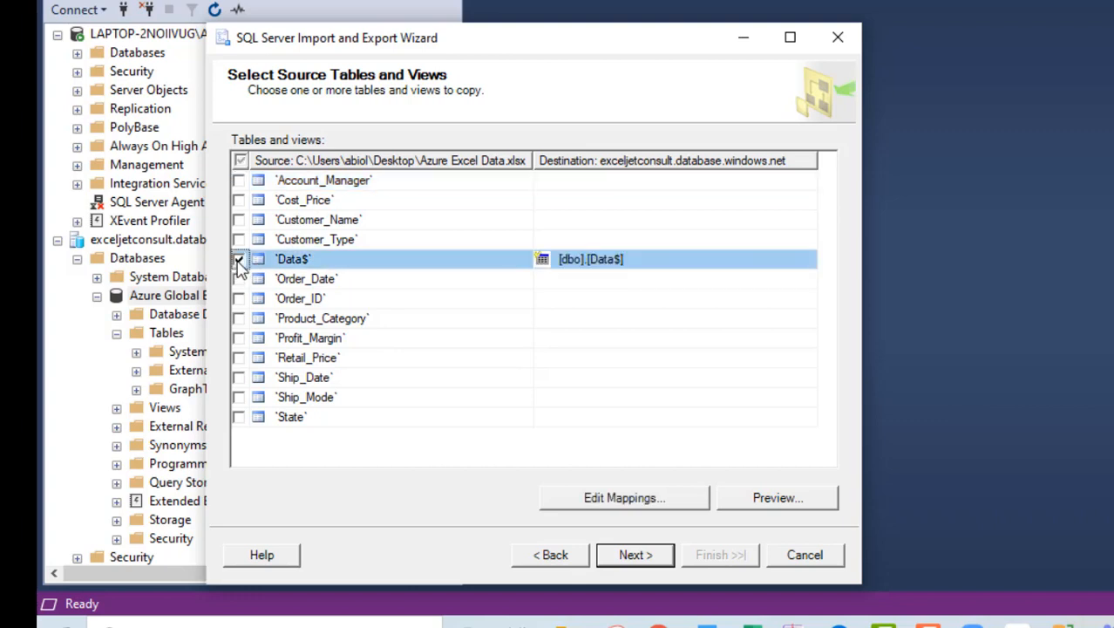
click(779, 504)
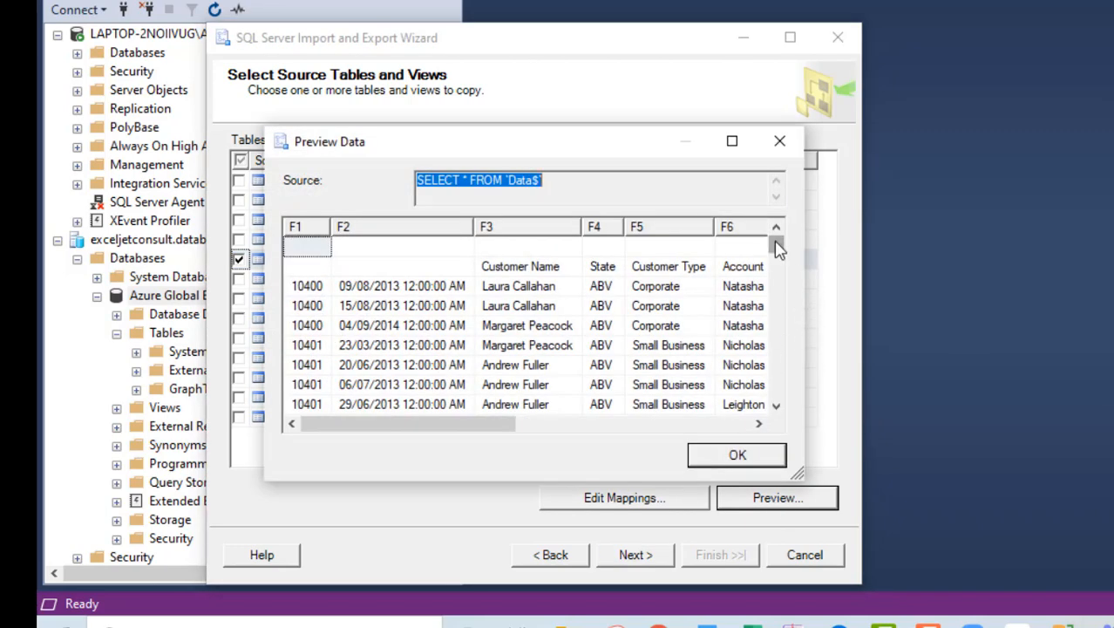
drag(776, 243, 778, 272)
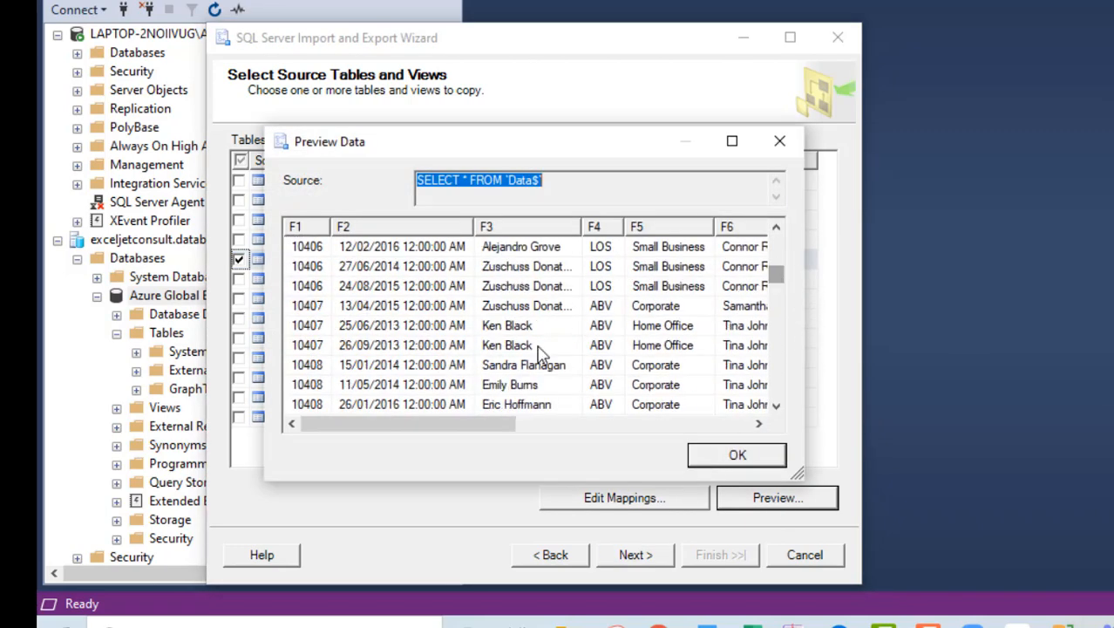
click(567, 423)
click(738, 454)
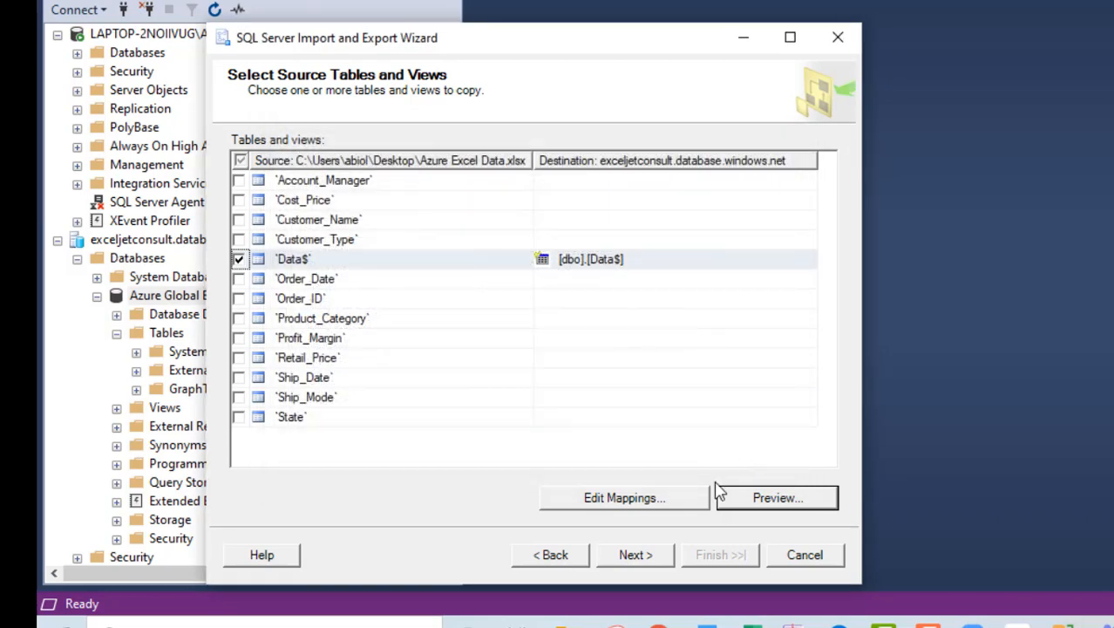
click(642, 563)
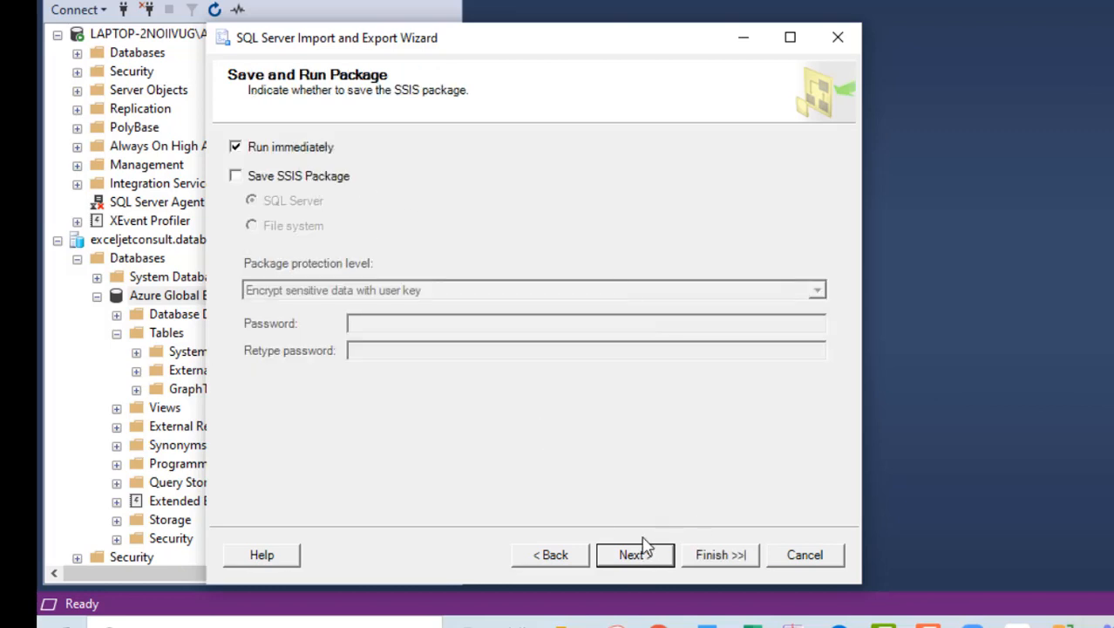
- Finish the import, copying 1041 rows into [dbo].[Data$], and close the wizard
click(720, 567)
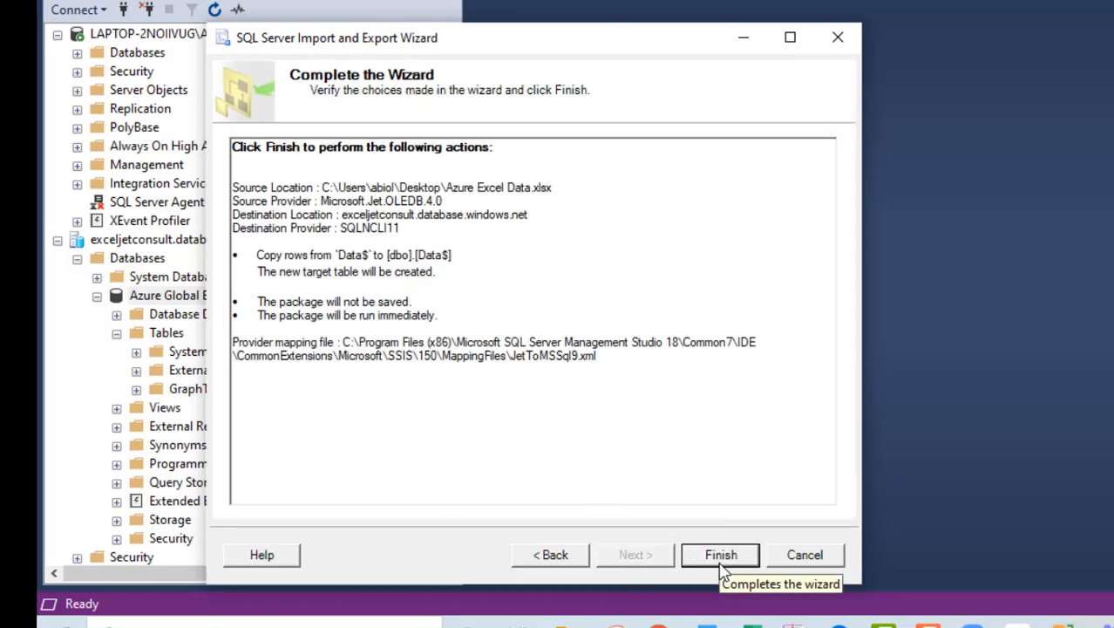
click(721, 565)
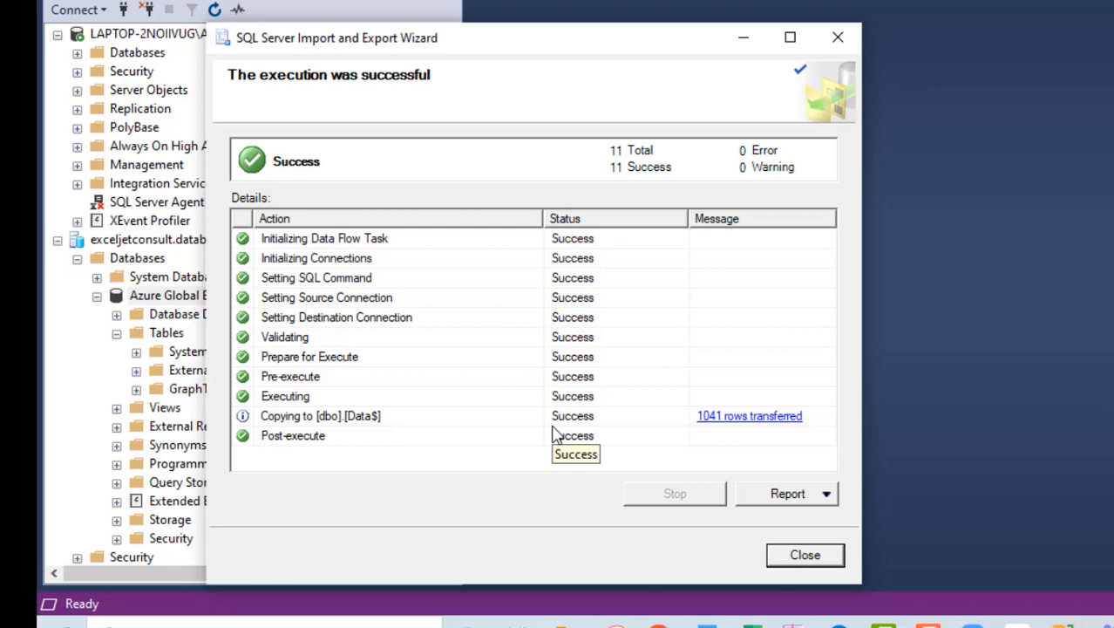
click(806, 556)
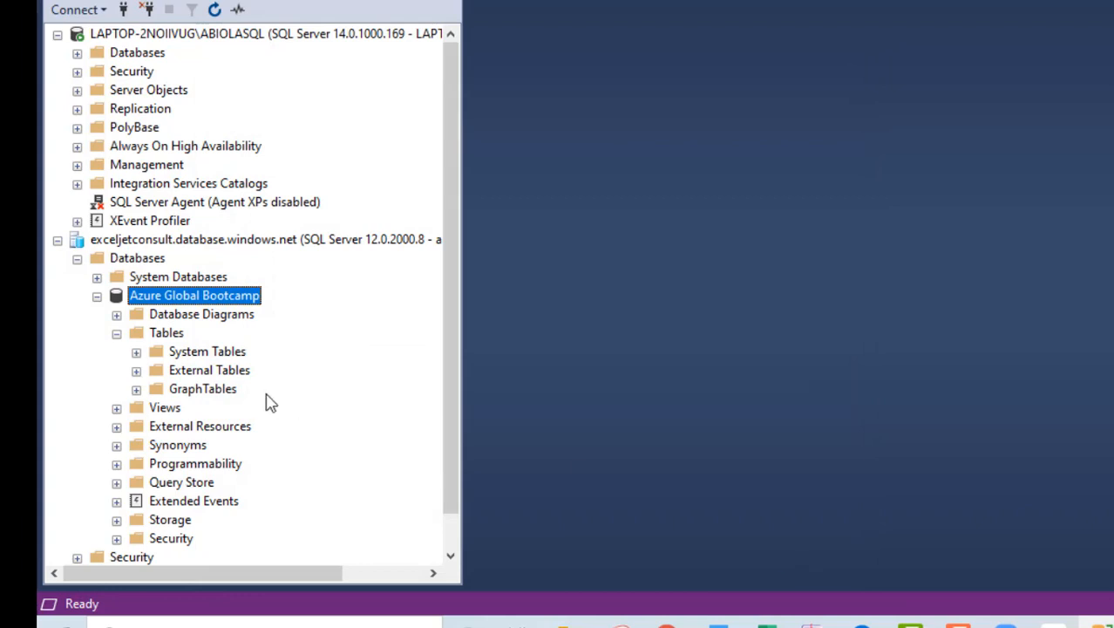
- Refresh Azure Global Bootcamp and expand Tables to reveal dbo.Data$, then return to Chrome
right_click(192, 299)
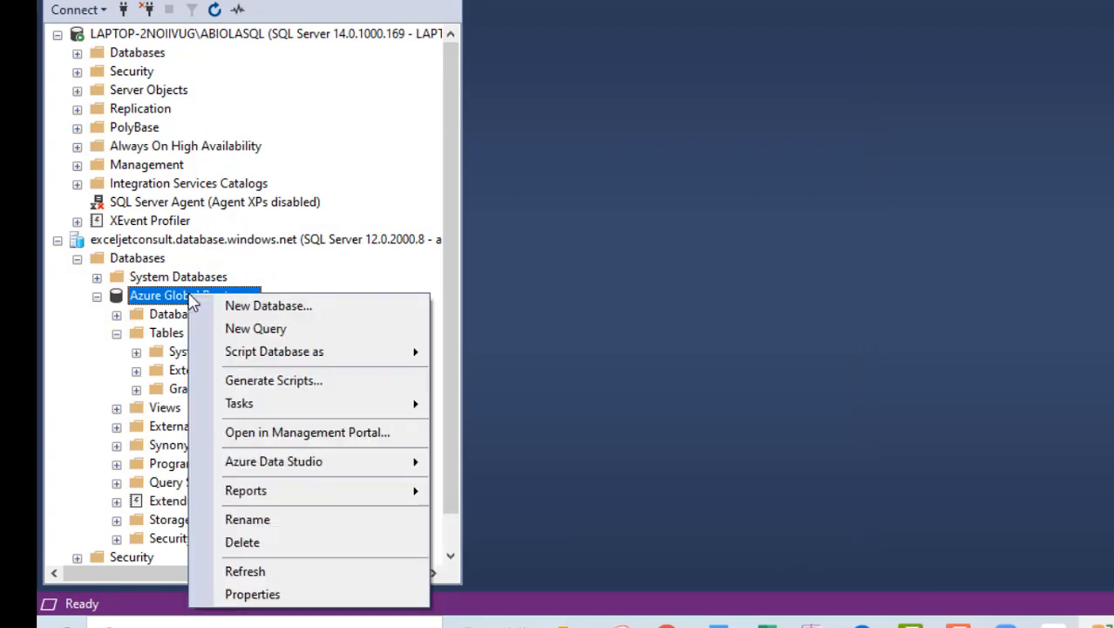
click(248, 577)
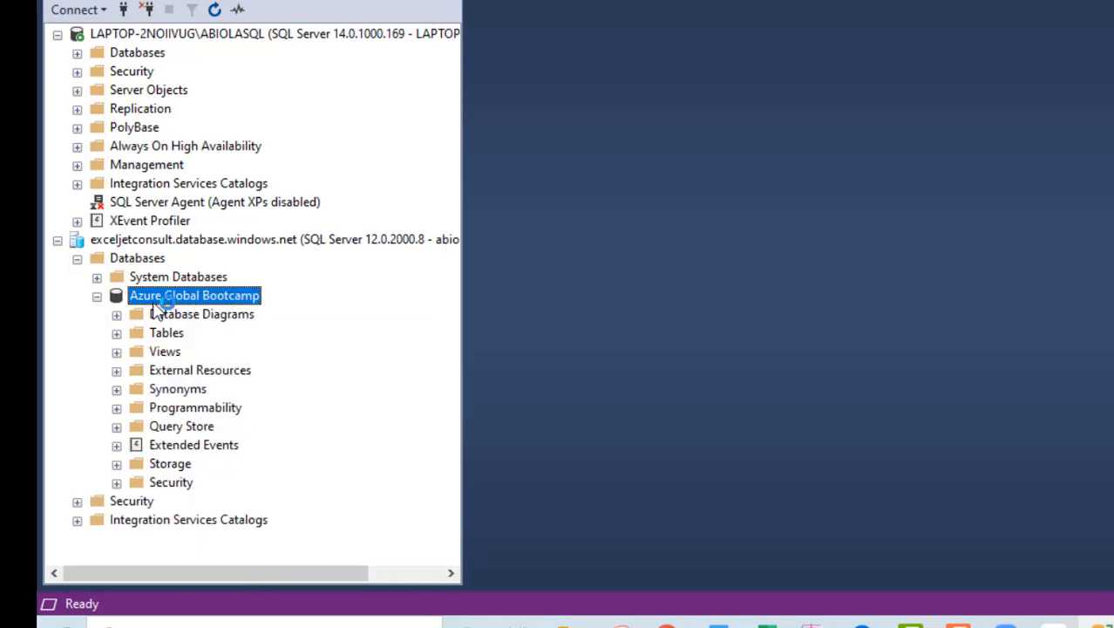
click(117, 334)
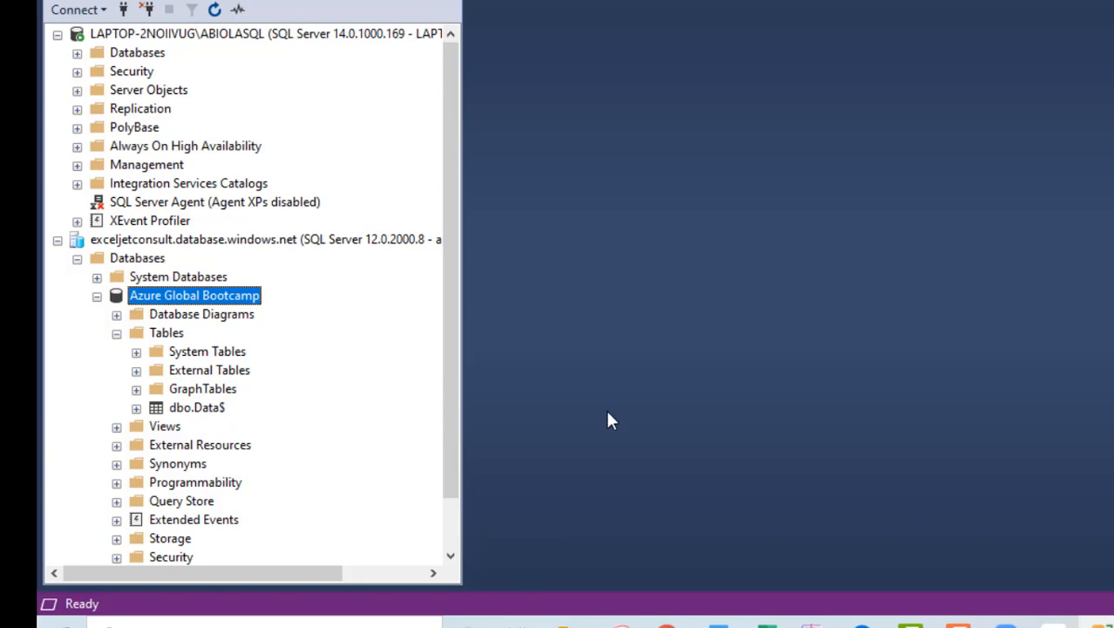
click(500, 617)
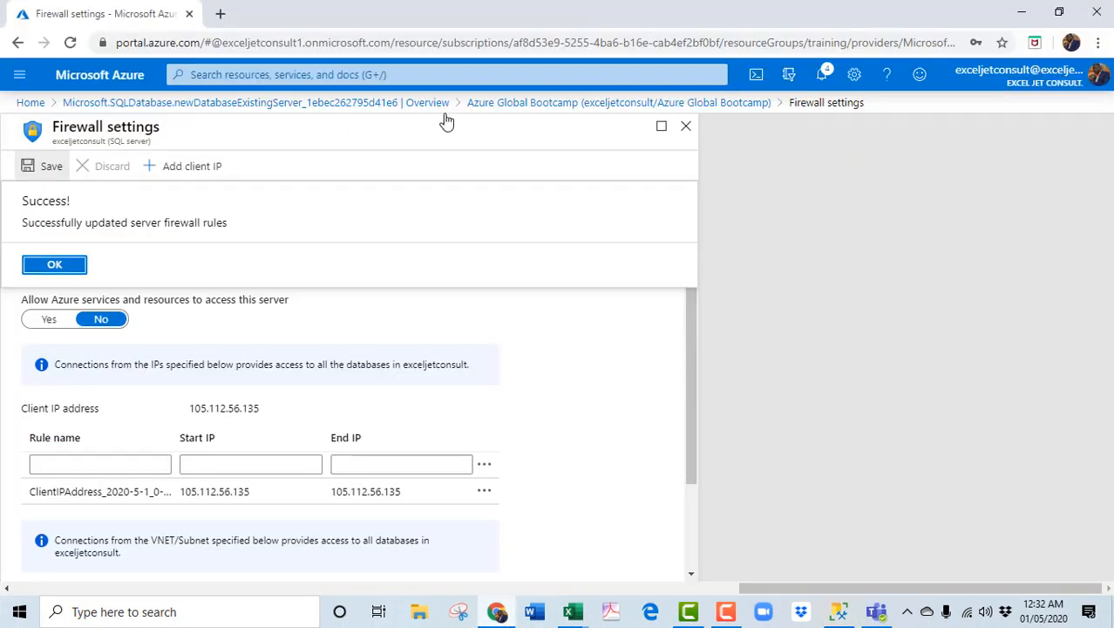
- Go back to portal home and reopen the Azure Global Bootcamp database resource
click(685, 127)
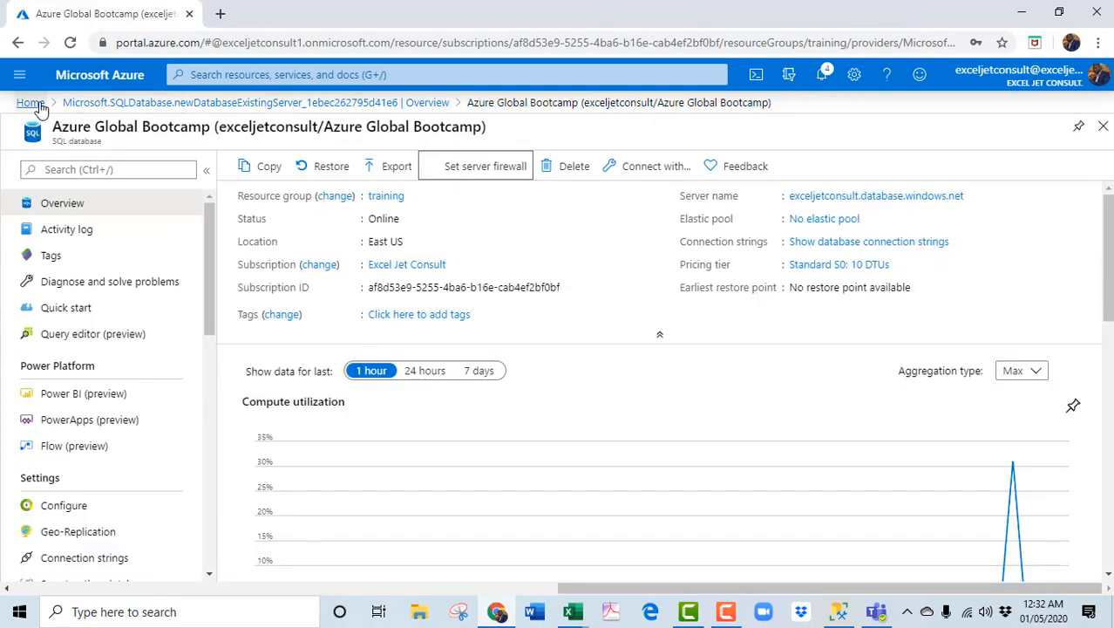
click(30, 103)
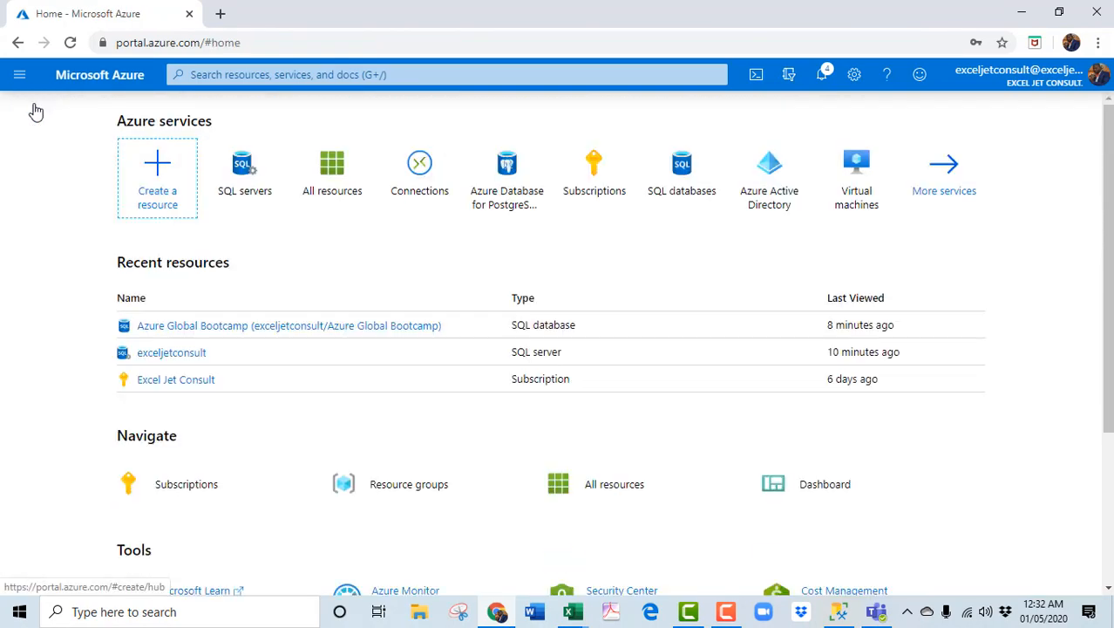
click(225, 327)
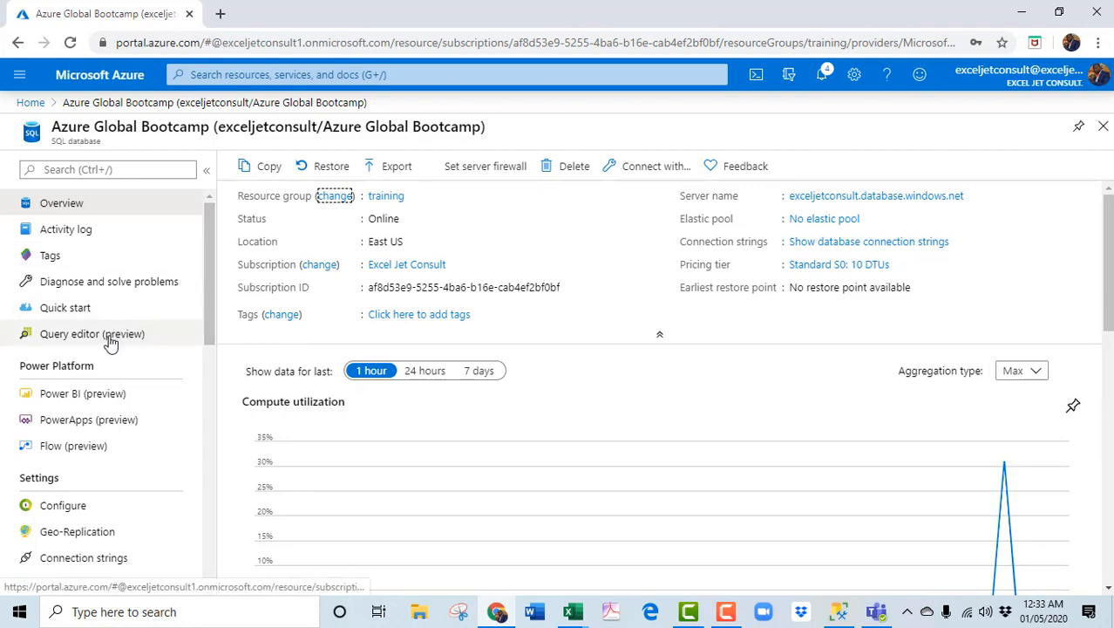
- Sign in to the Query editor with the SQL password and locate dbo.Data$ under Tables
click(80, 345)
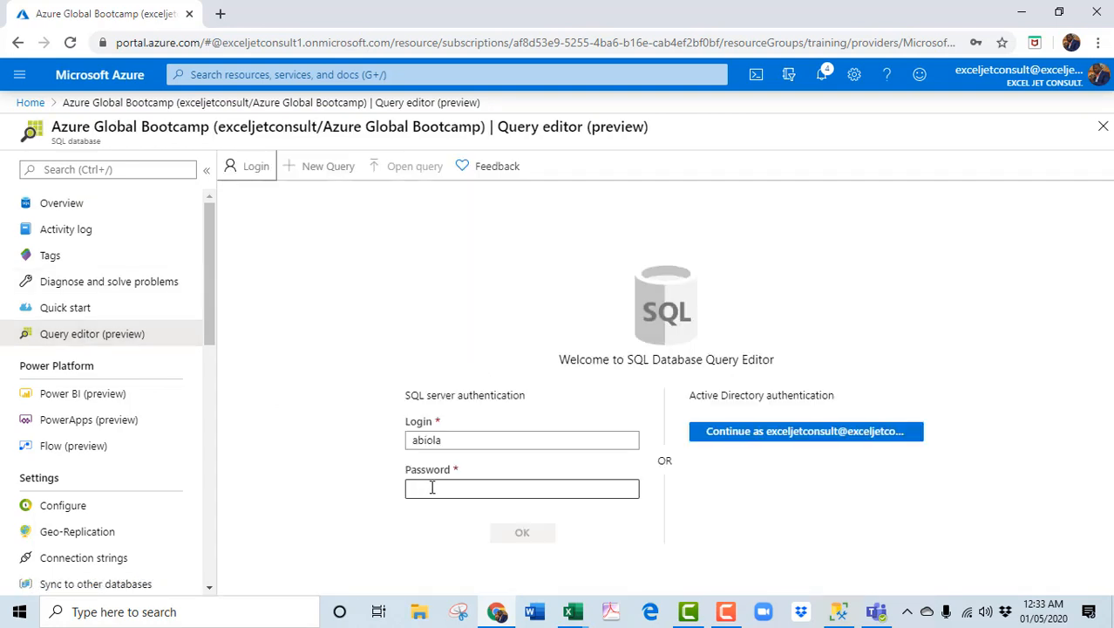
click(431, 487)
text(••)
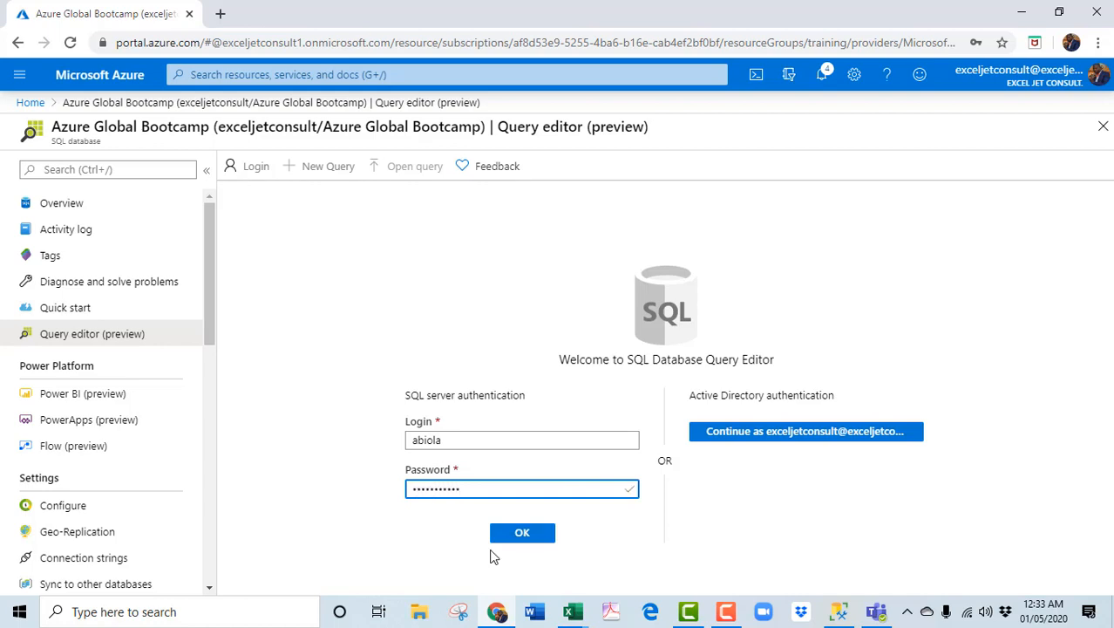
click(526, 535)
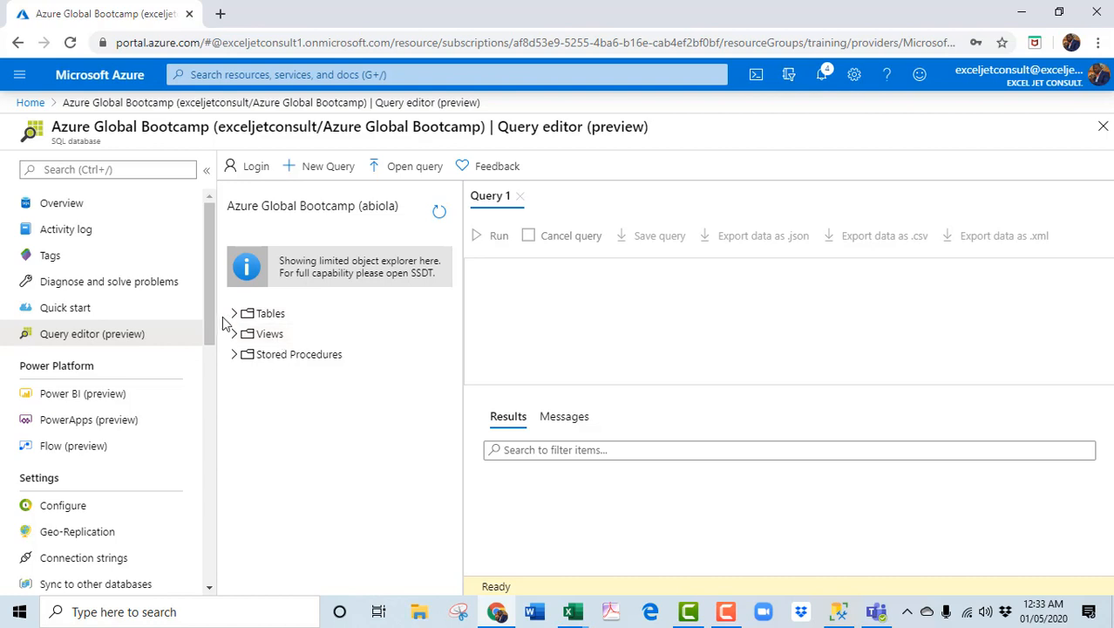
click(259, 320)
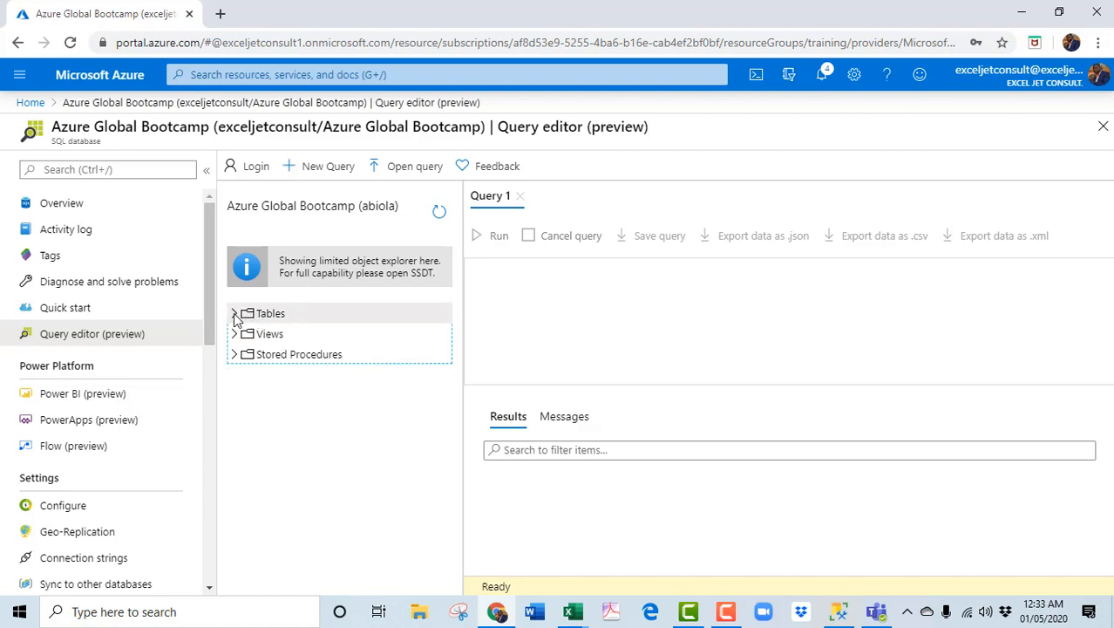
click(233, 313)
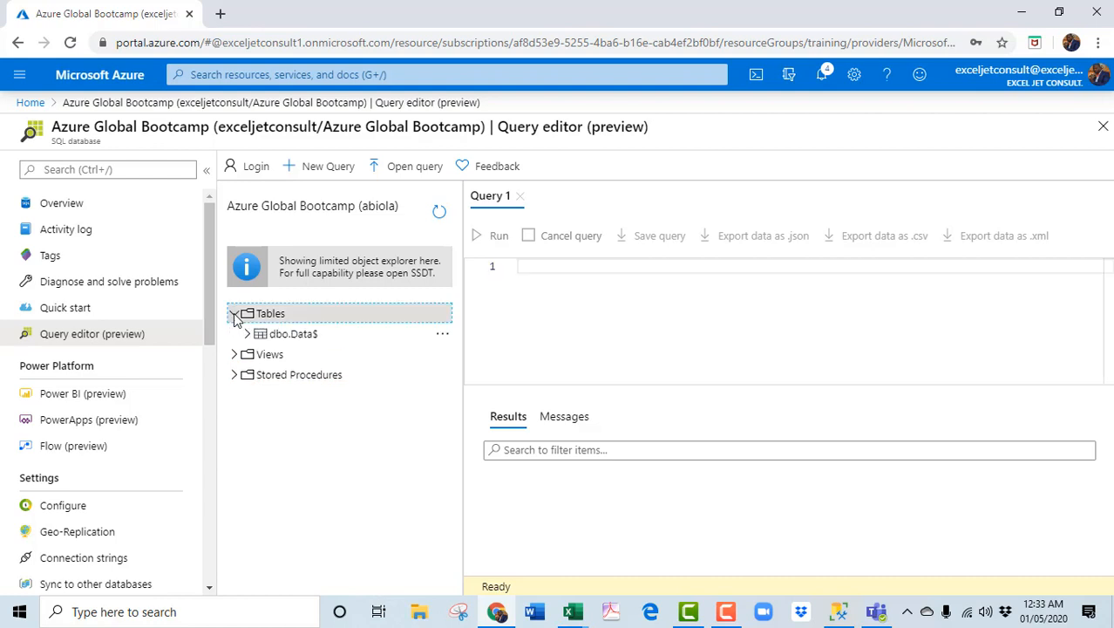
click(288, 340)
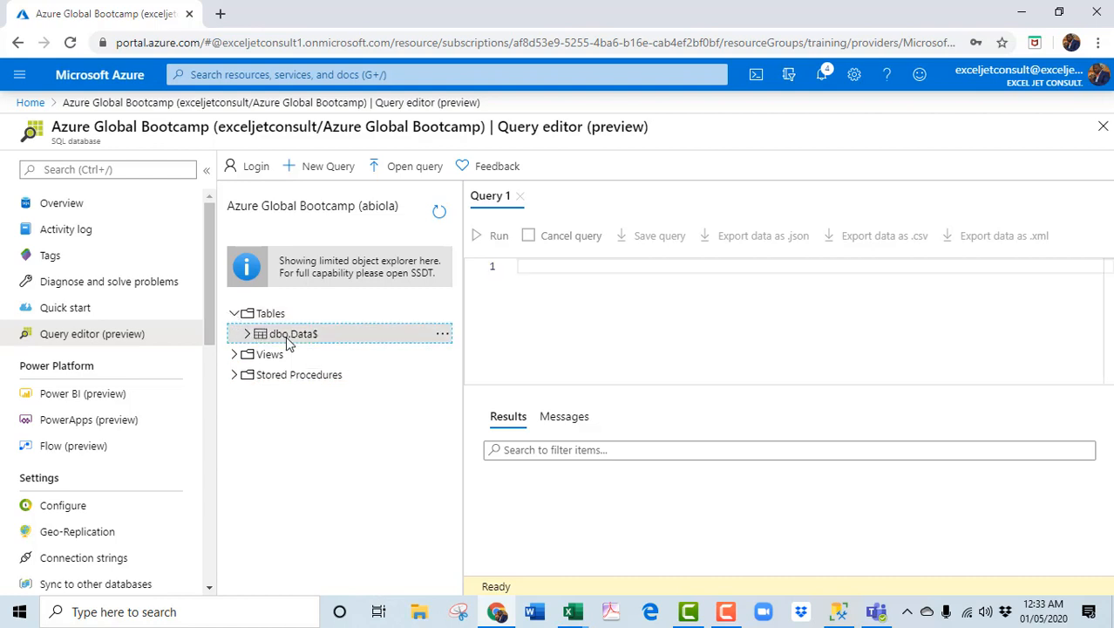
- Run select * from [dbo].[Data$] and review the returned rows
click(593, 266)
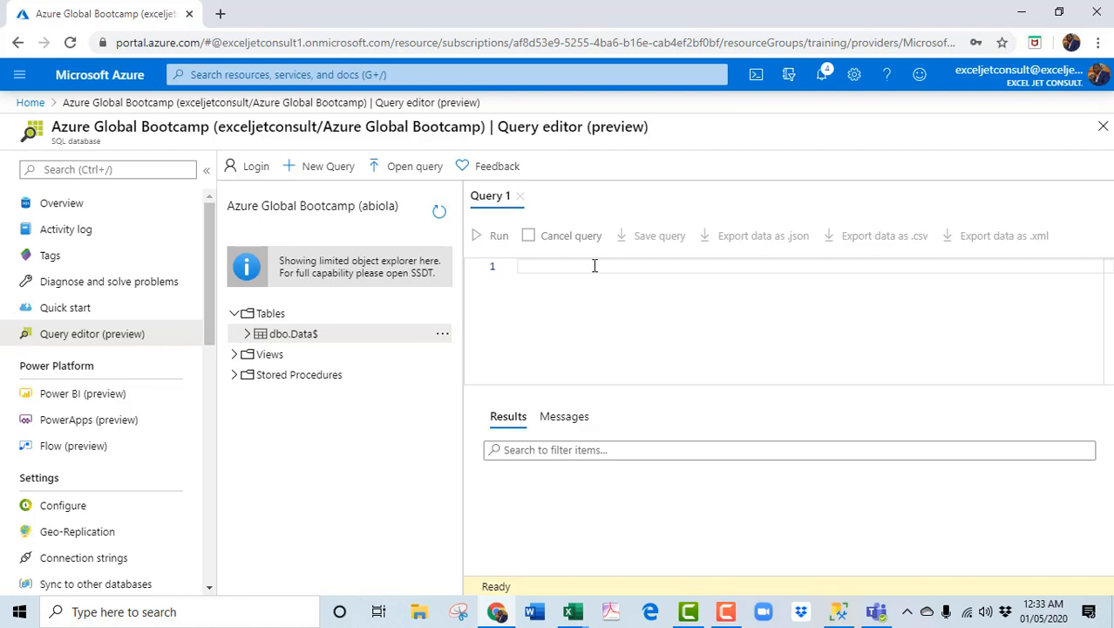
text(select * fro)
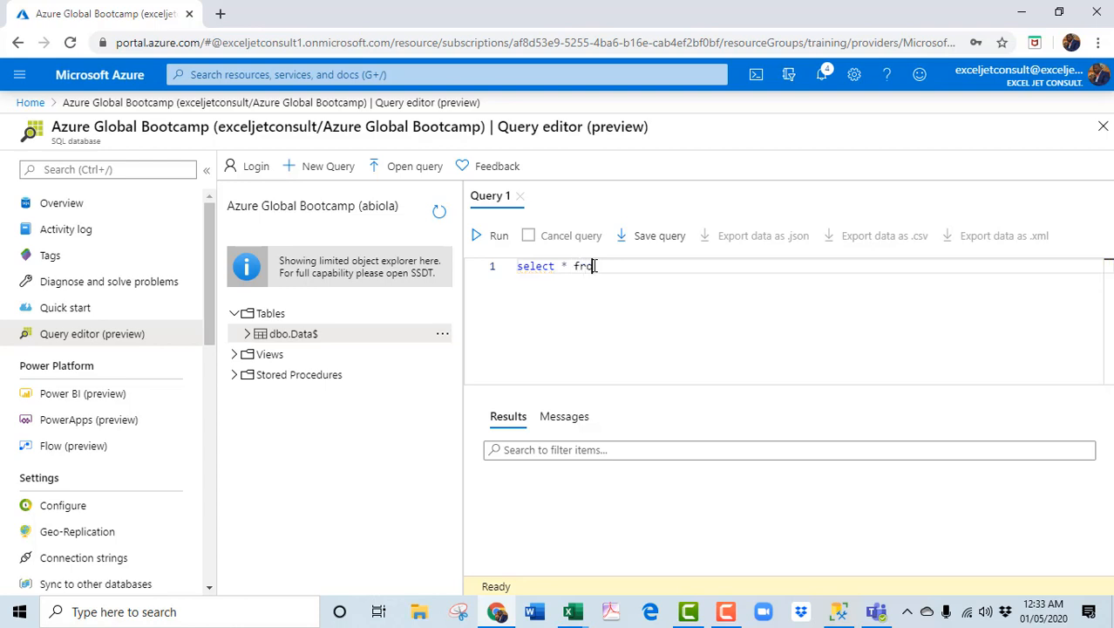
text(m data)
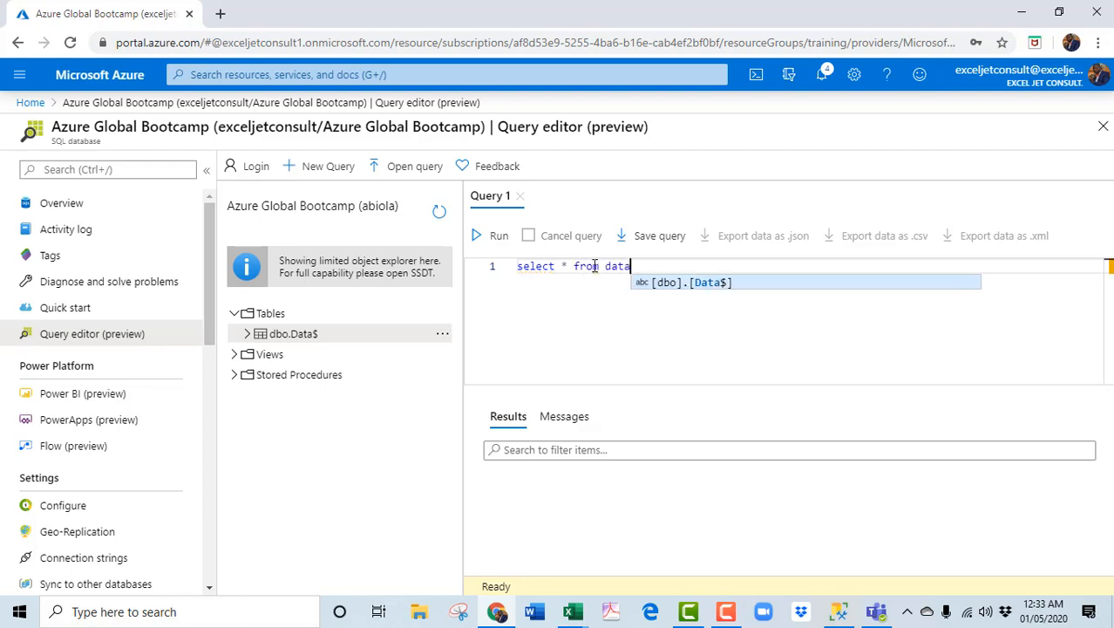
key(Tab)
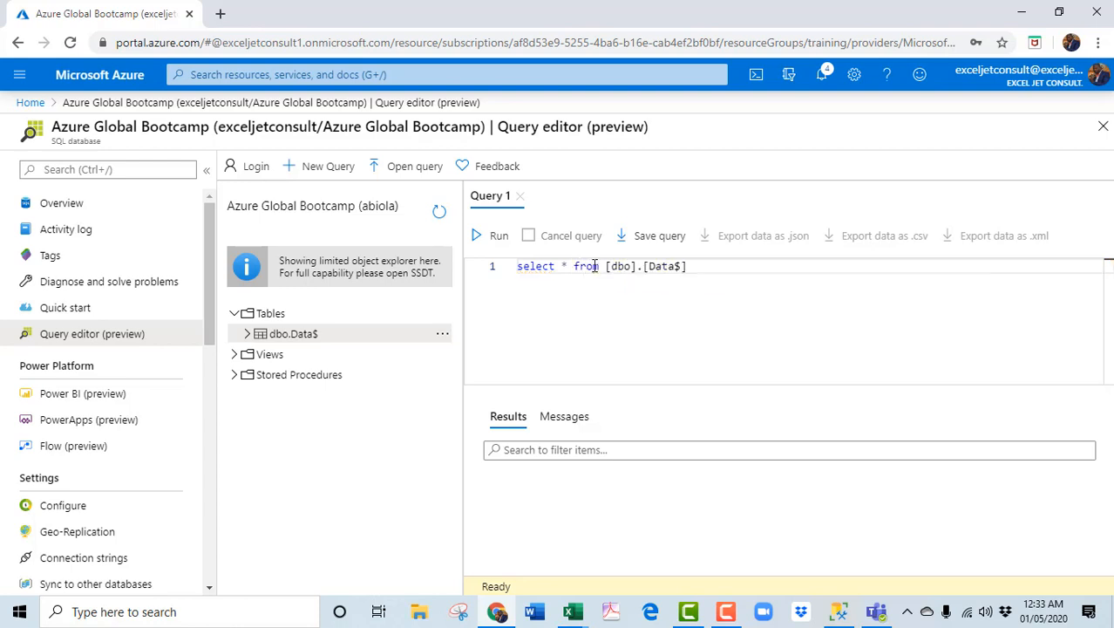
click(495, 245)
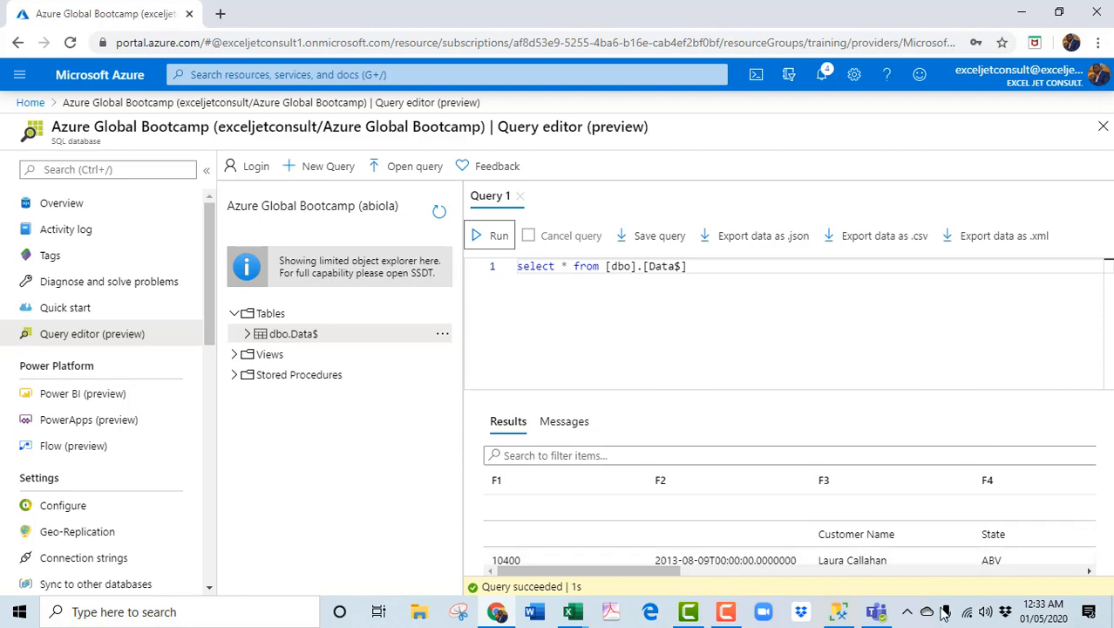
drag(635, 571, 781, 567)
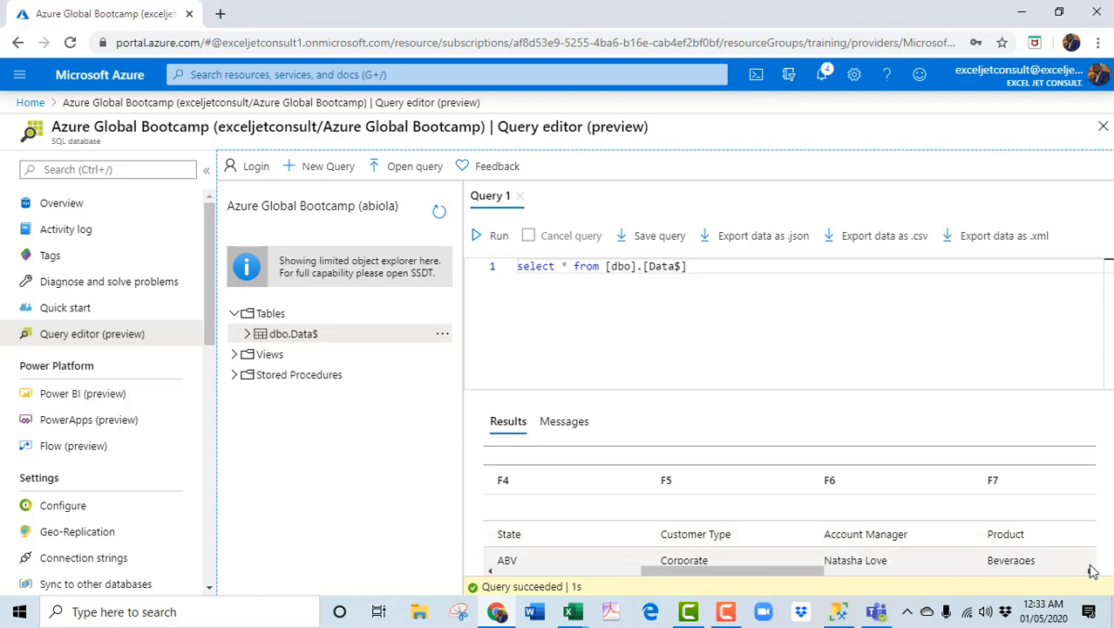
double_click(1111, 522)
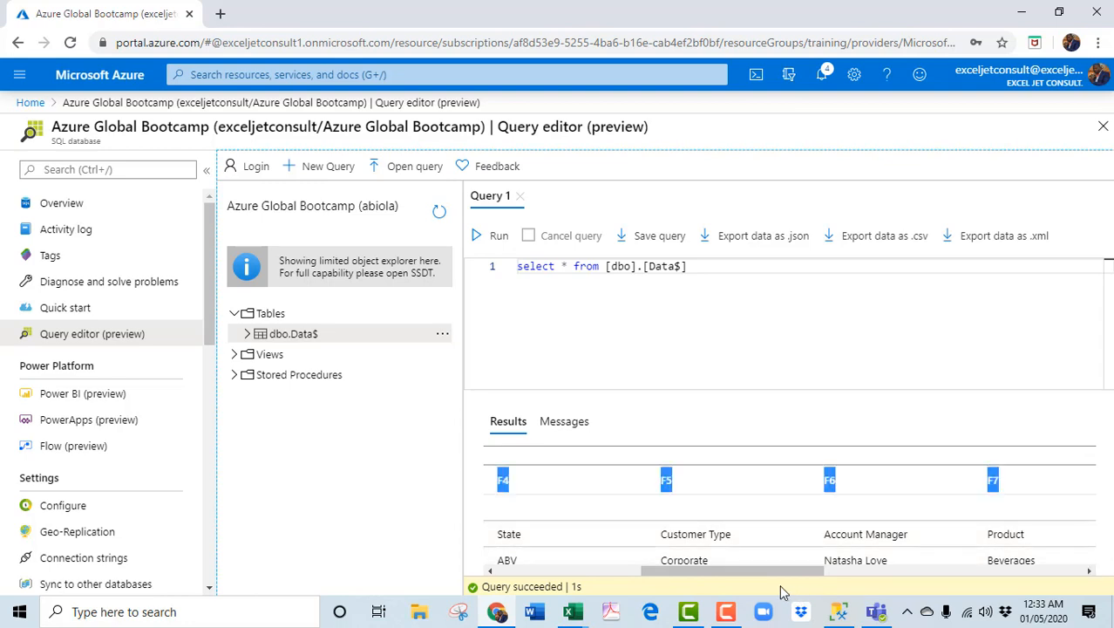
drag(772, 572, 500, 568)
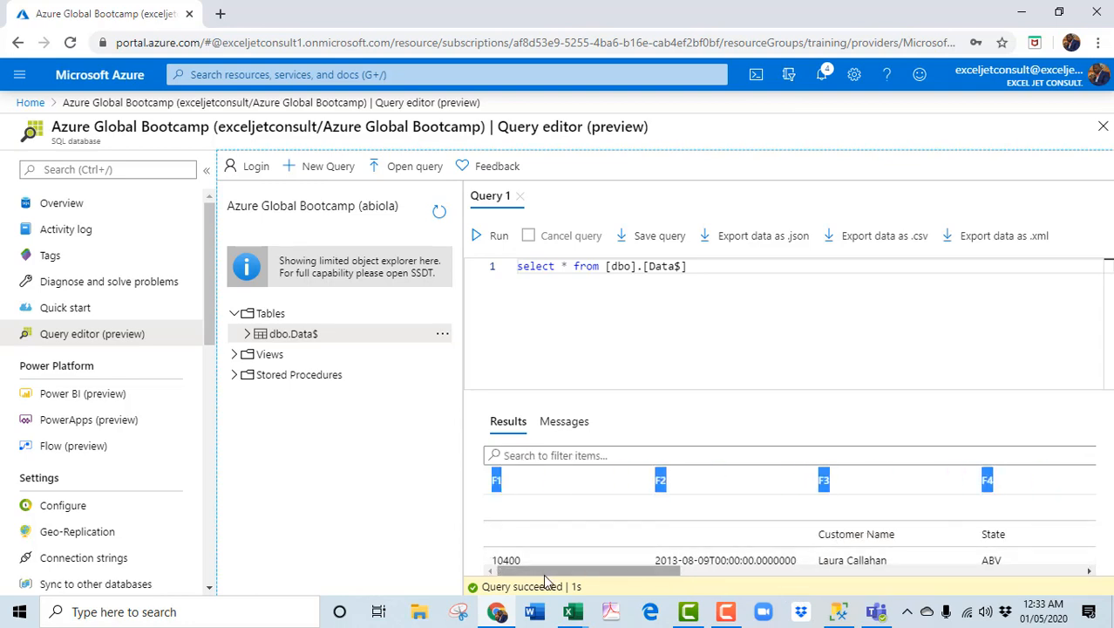
click(963, 440)
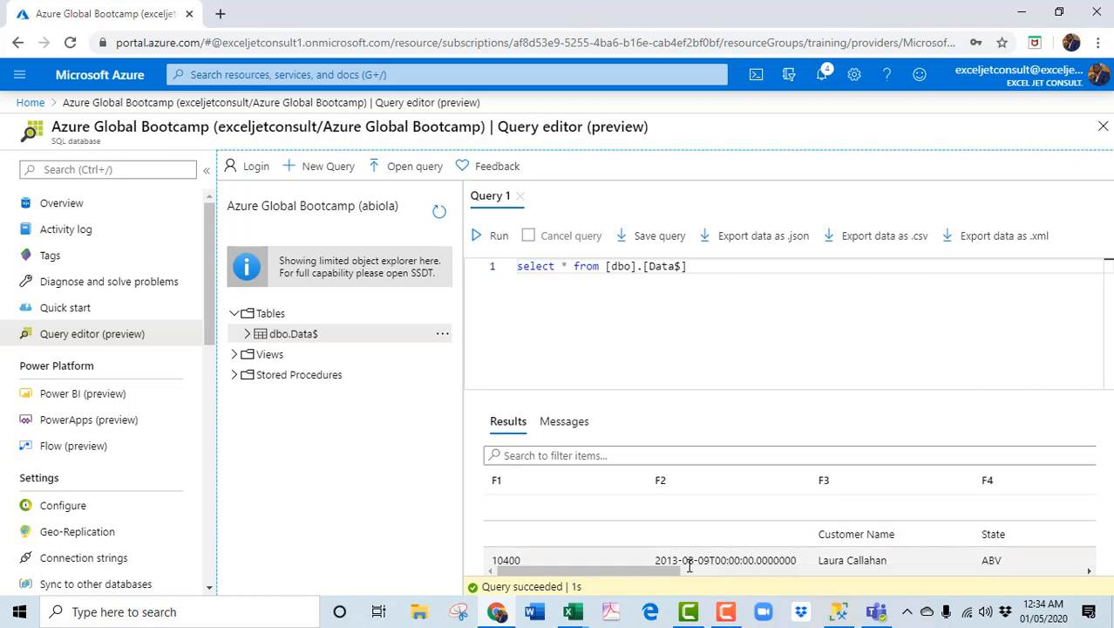
- Close the Azure Excel Data workbook in Excel, leaving blank Book1
click(577, 613)
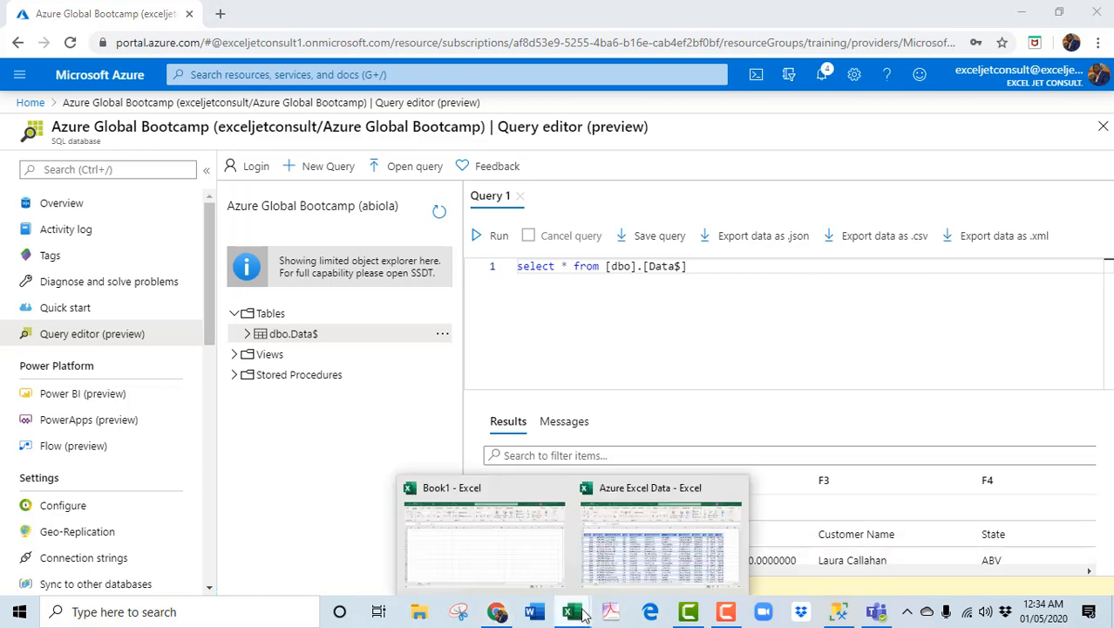
click(501, 577)
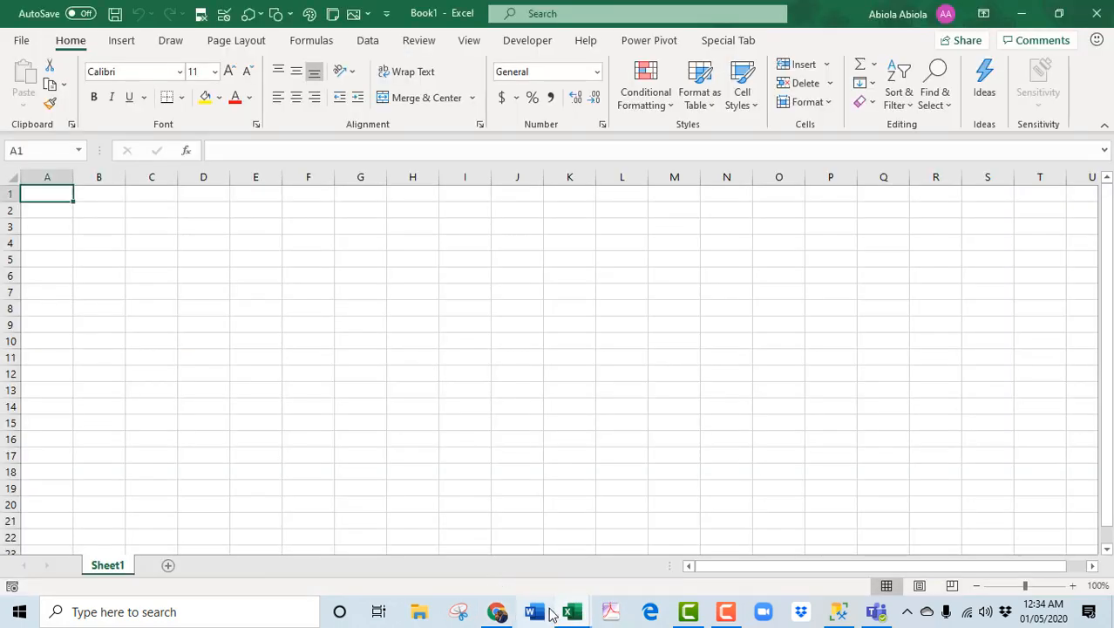
mouse_move(572, 611)
click(688, 526)
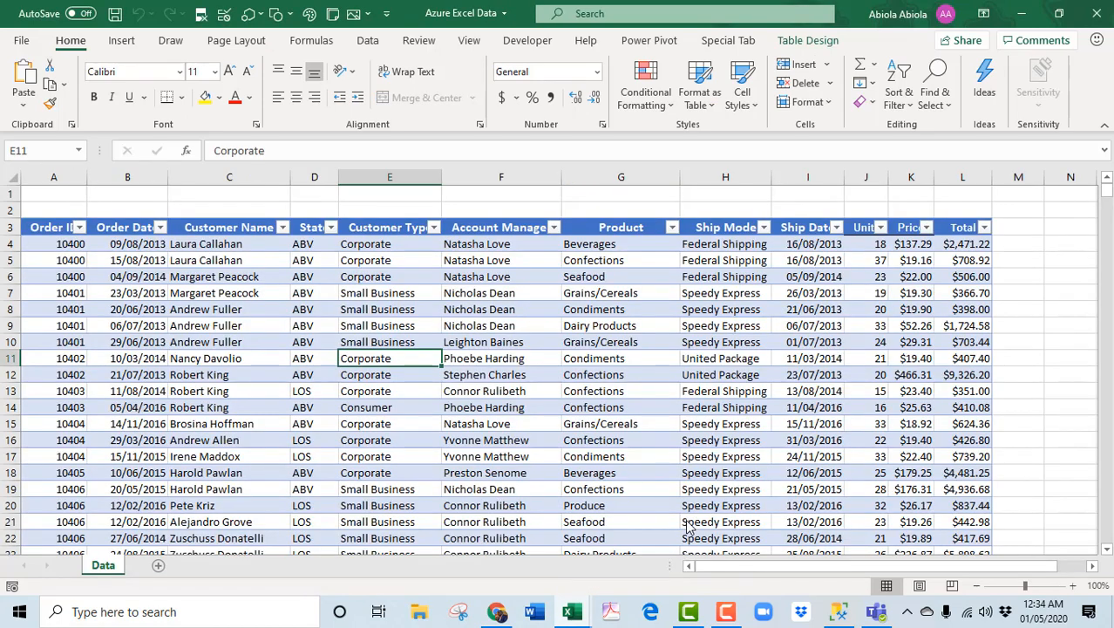
click(1104, 13)
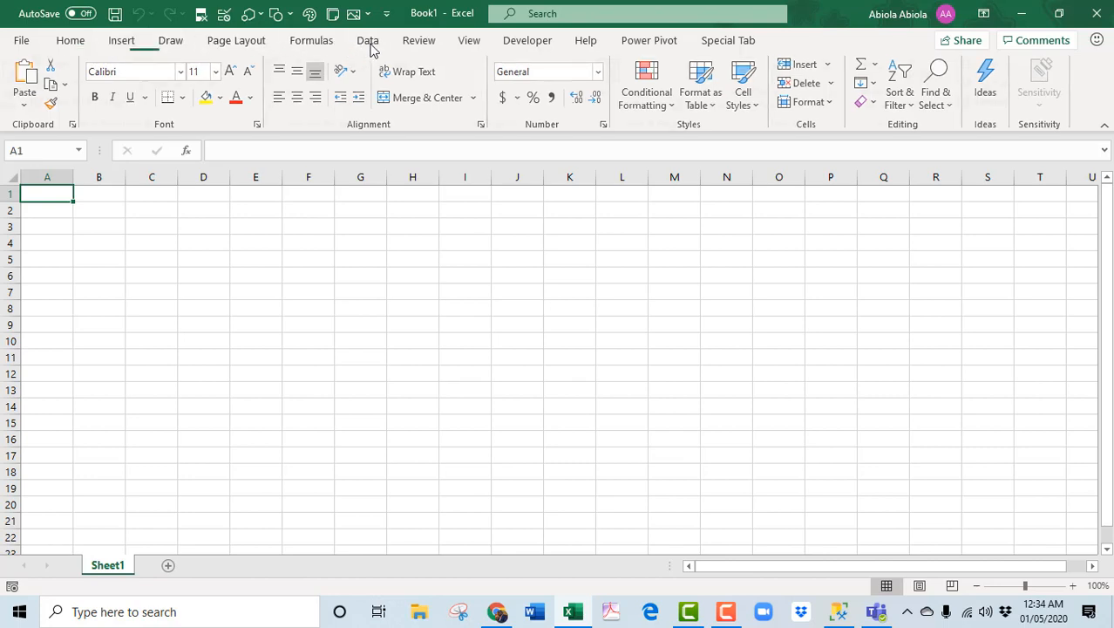
- Start a Get Data import From Azure SQL Database in Book1, then return to the browser
click(370, 48)
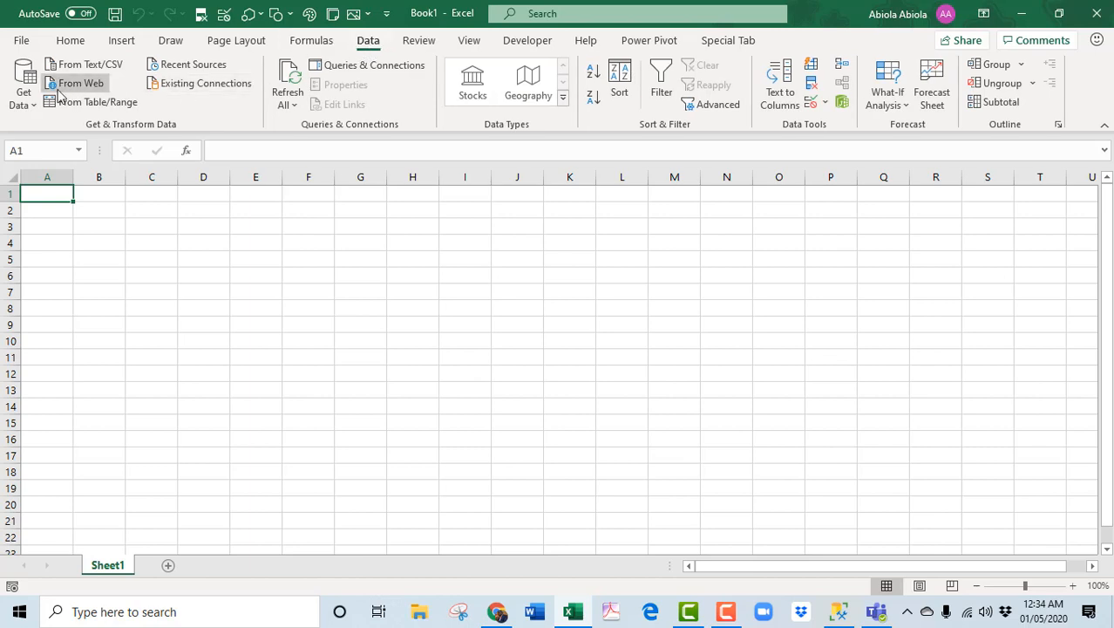
click(23, 100)
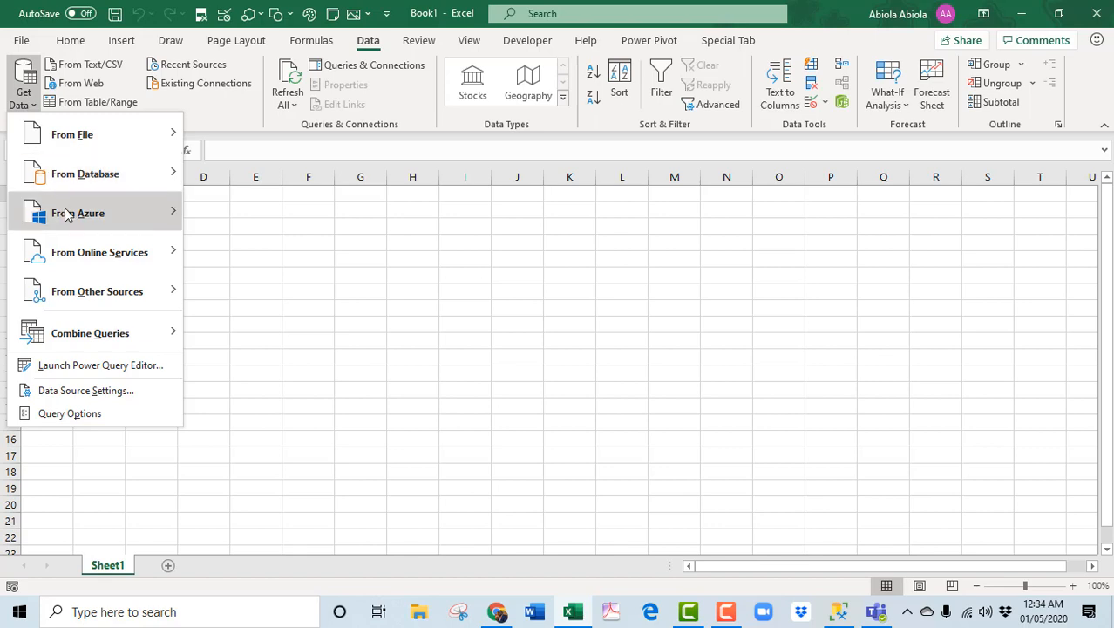
mouse_move(67, 215)
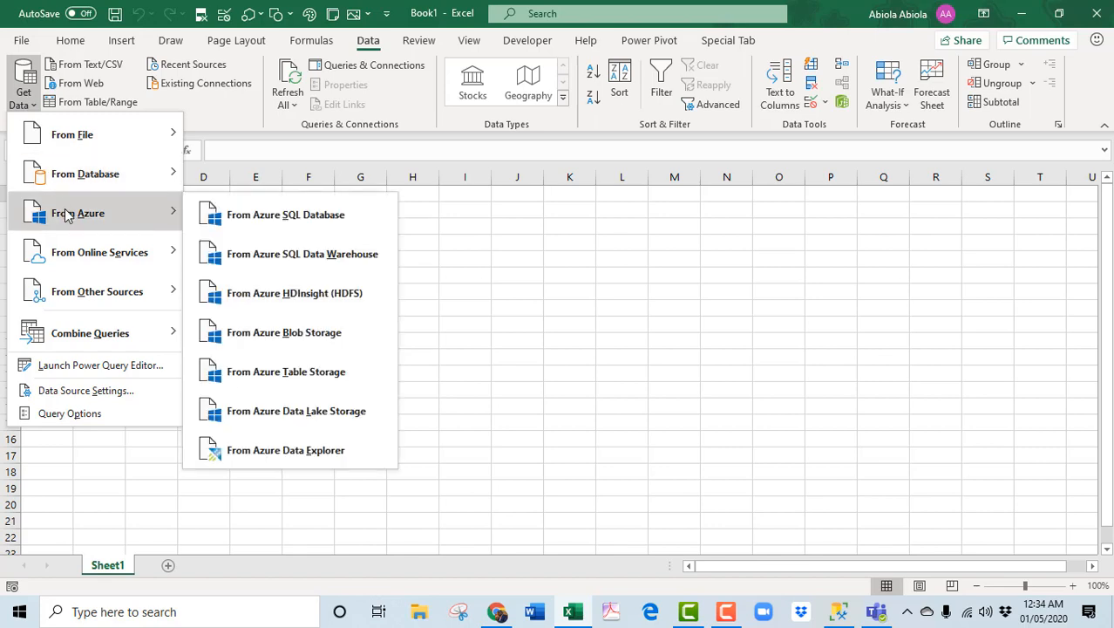
click(280, 225)
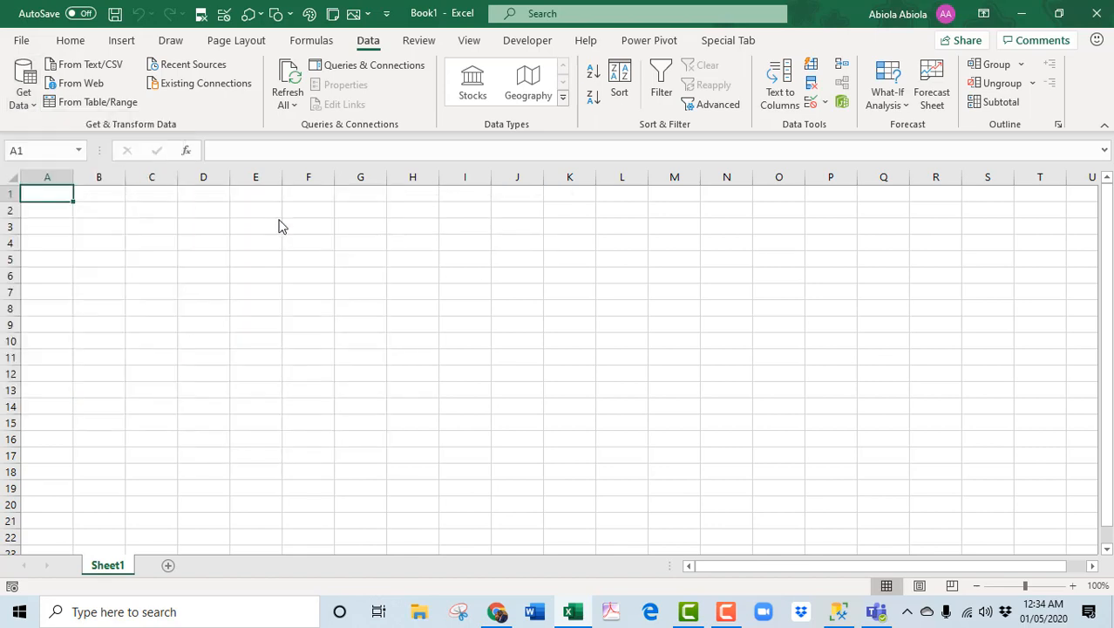
click(497, 613)
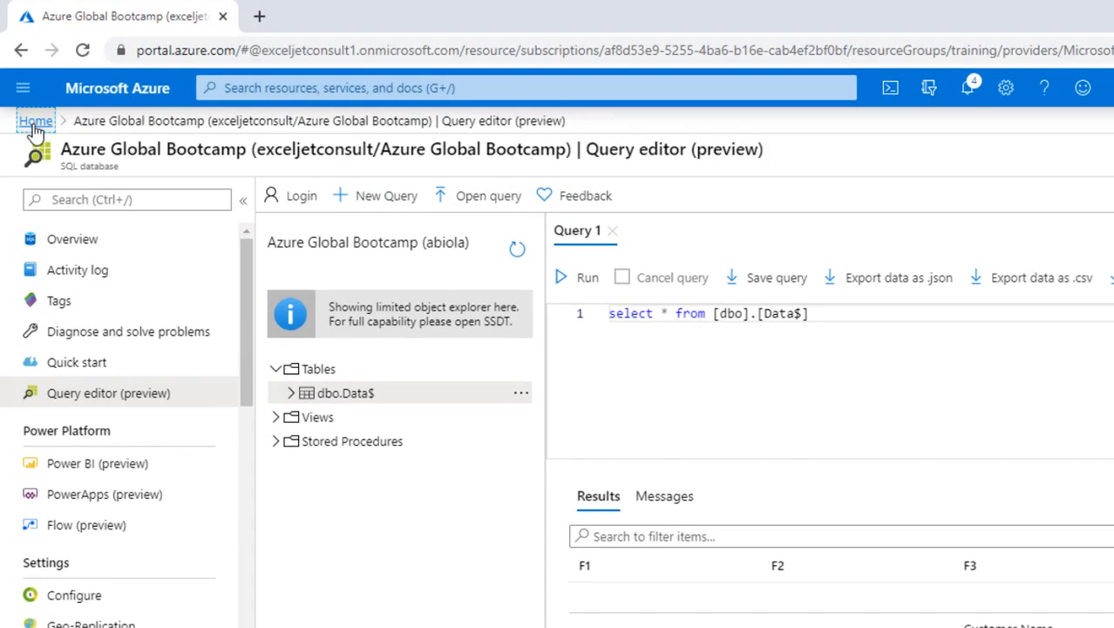
- Reopen the Azure Global Bootcamp overview and copy server name exceljetconsult.database.windows.net
click(35, 122)
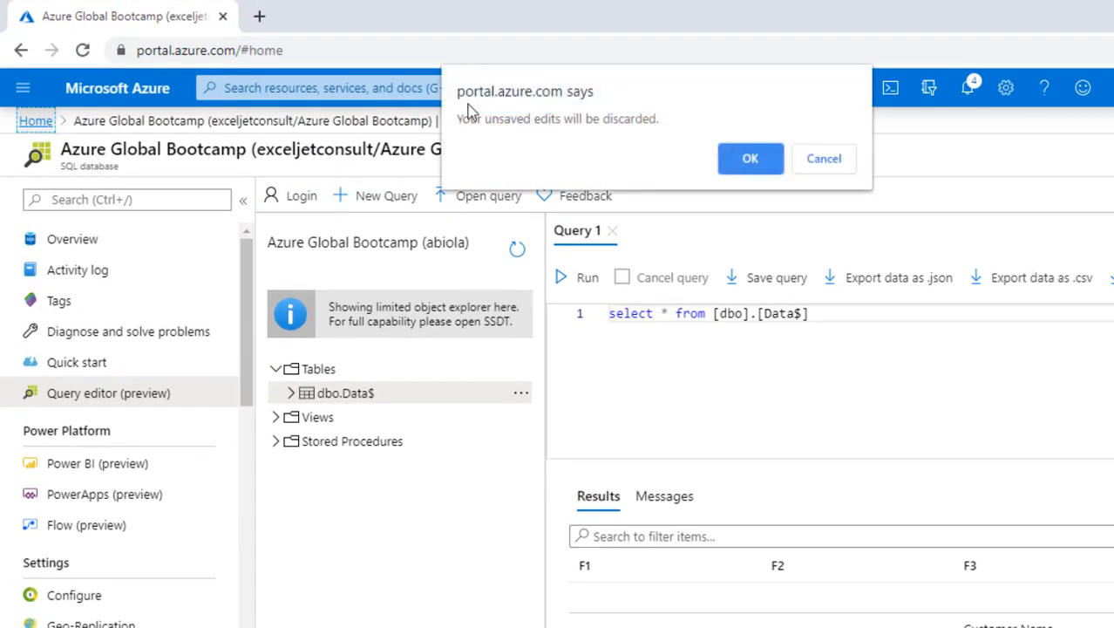
click(754, 159)
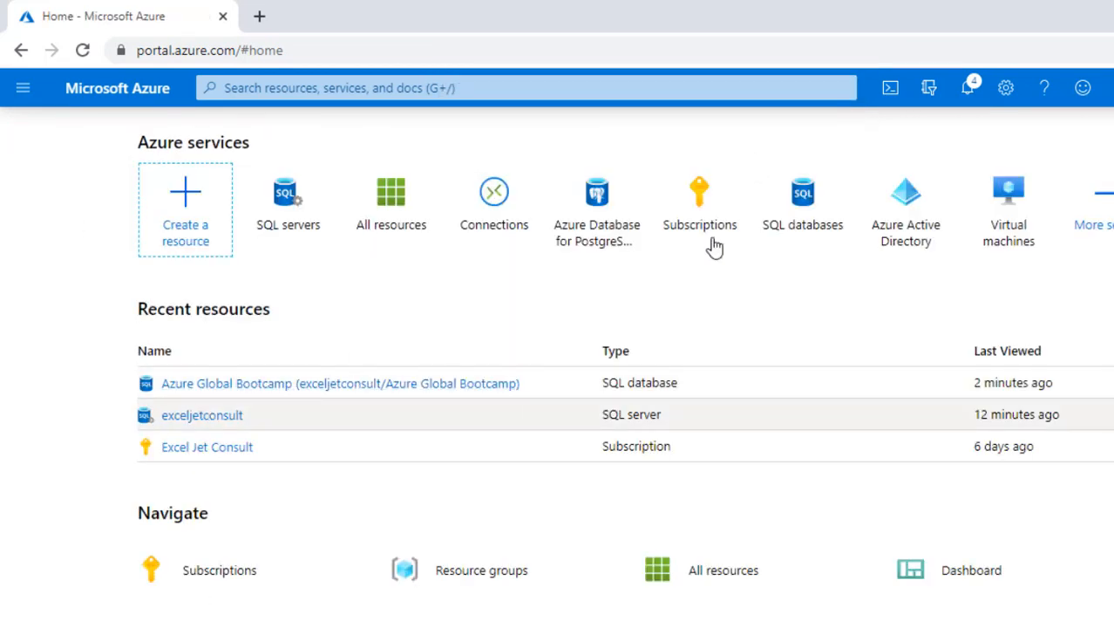
click(192, 417)
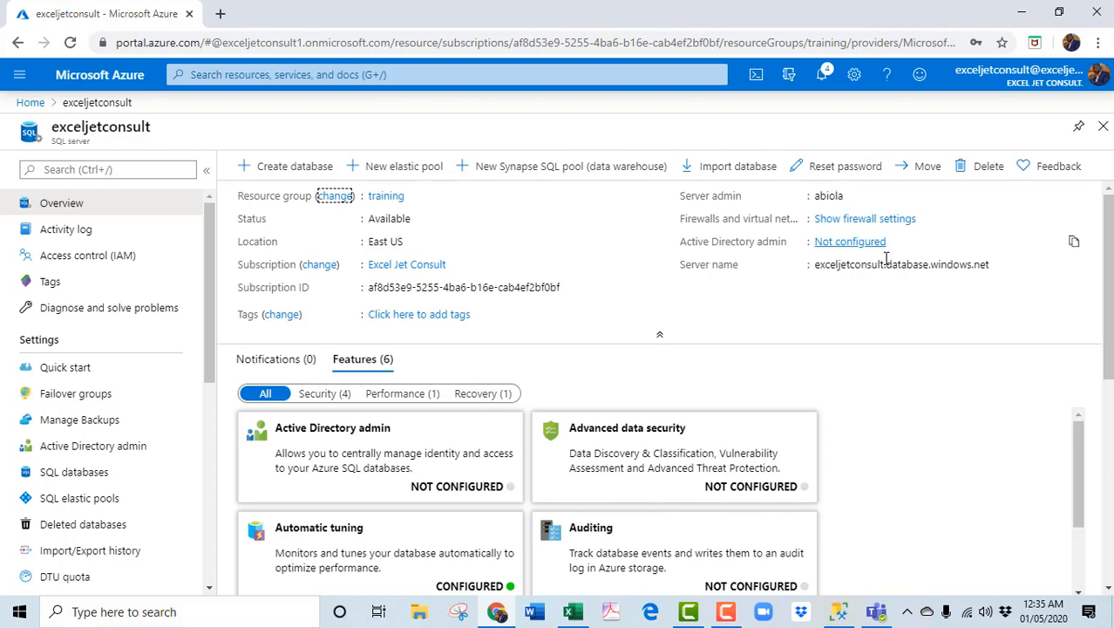
click(30, 104)
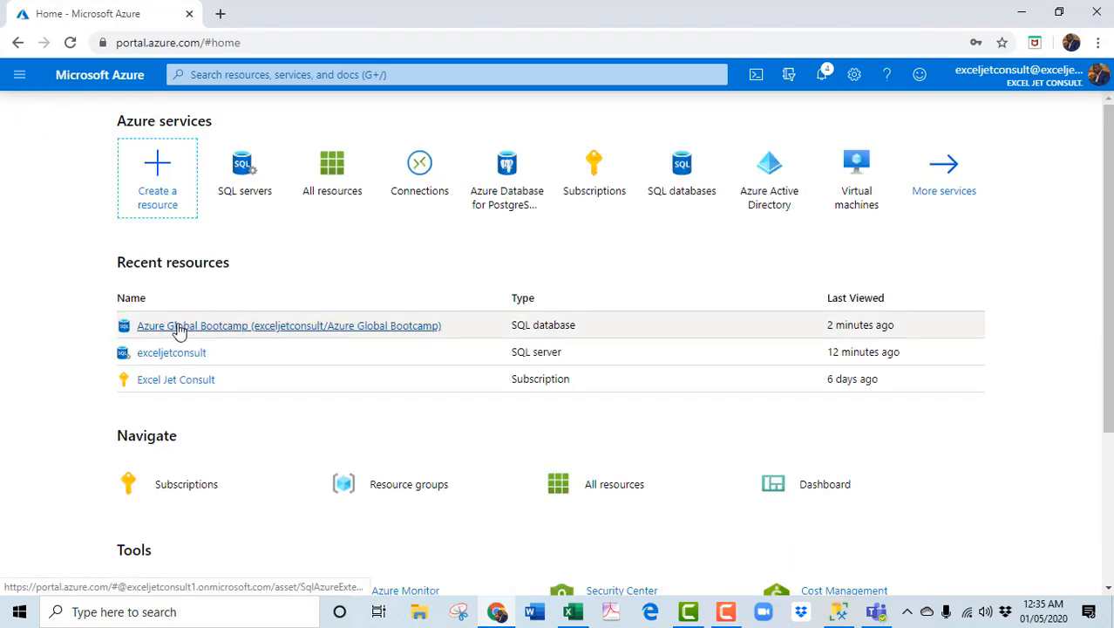
click(180, 328)
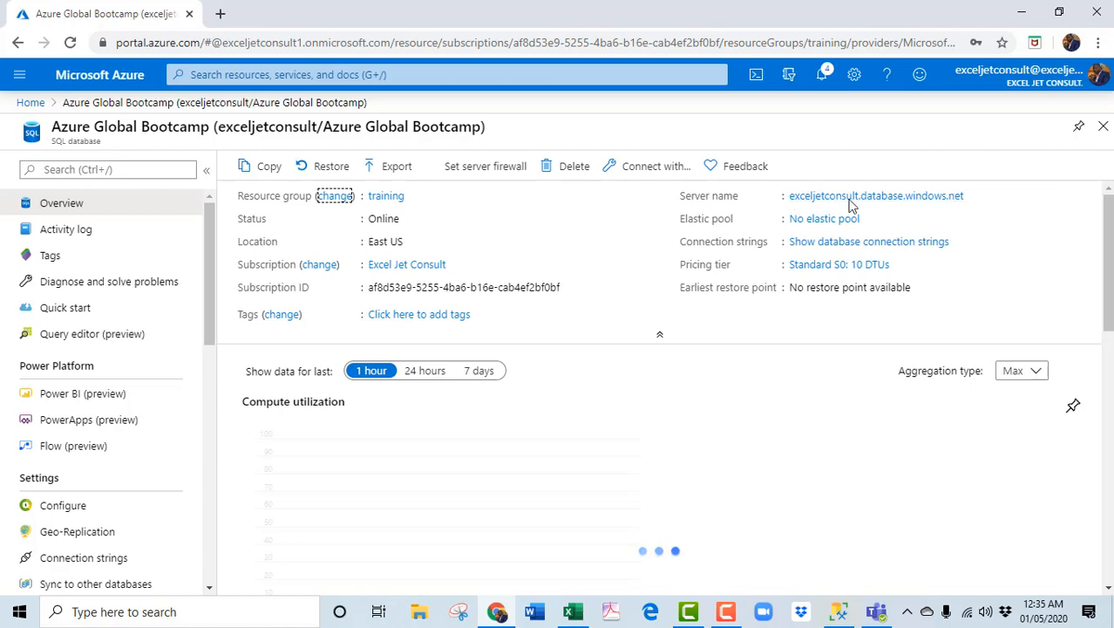
click(1075, 195)
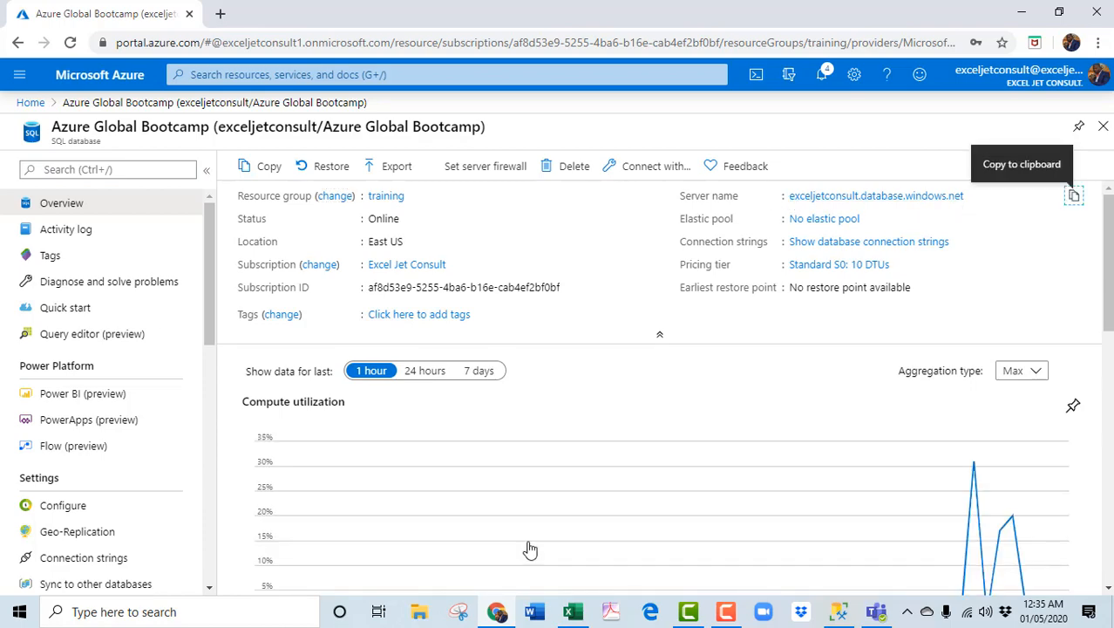
click(572, 612)
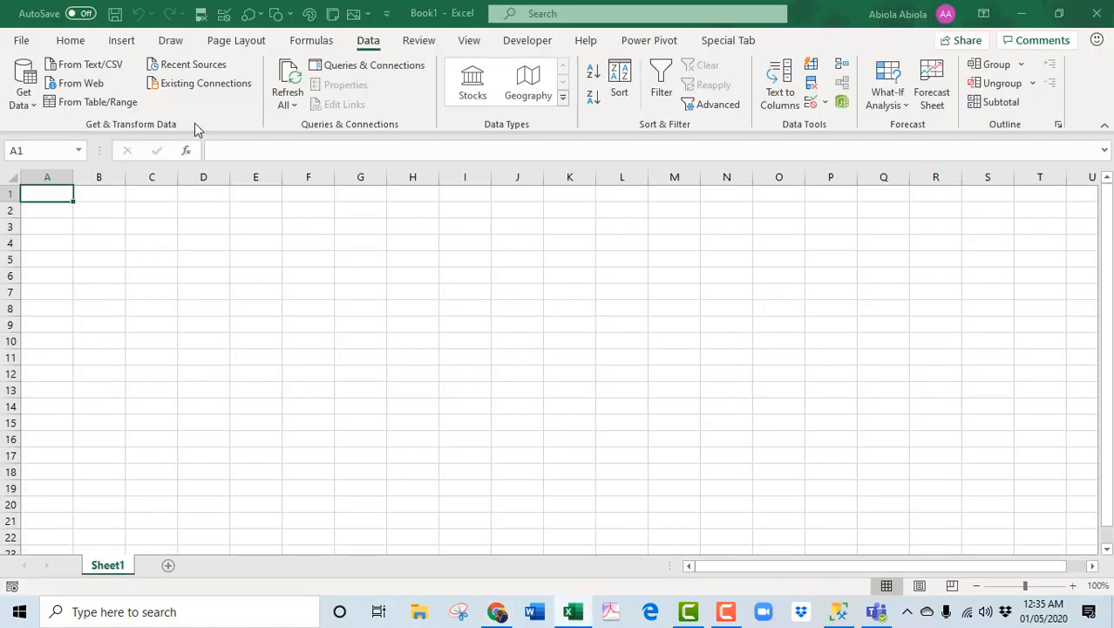
- Connect to SQL Server exceljetconsult.database.windows.net in Excel using database user name and password
click(15, 103)
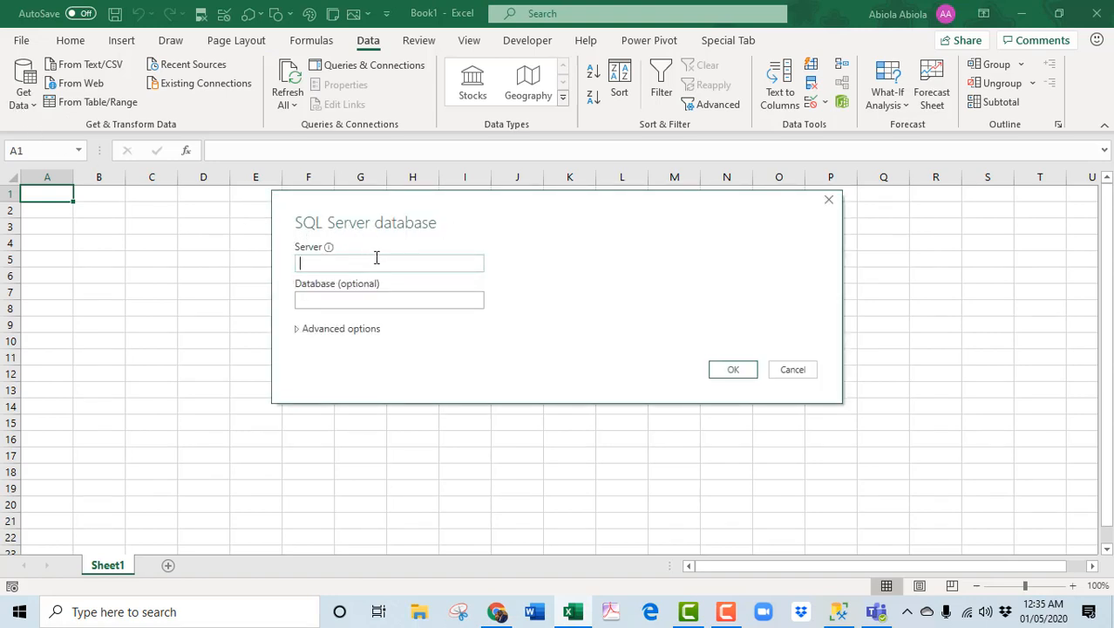
key(ctrl+v)
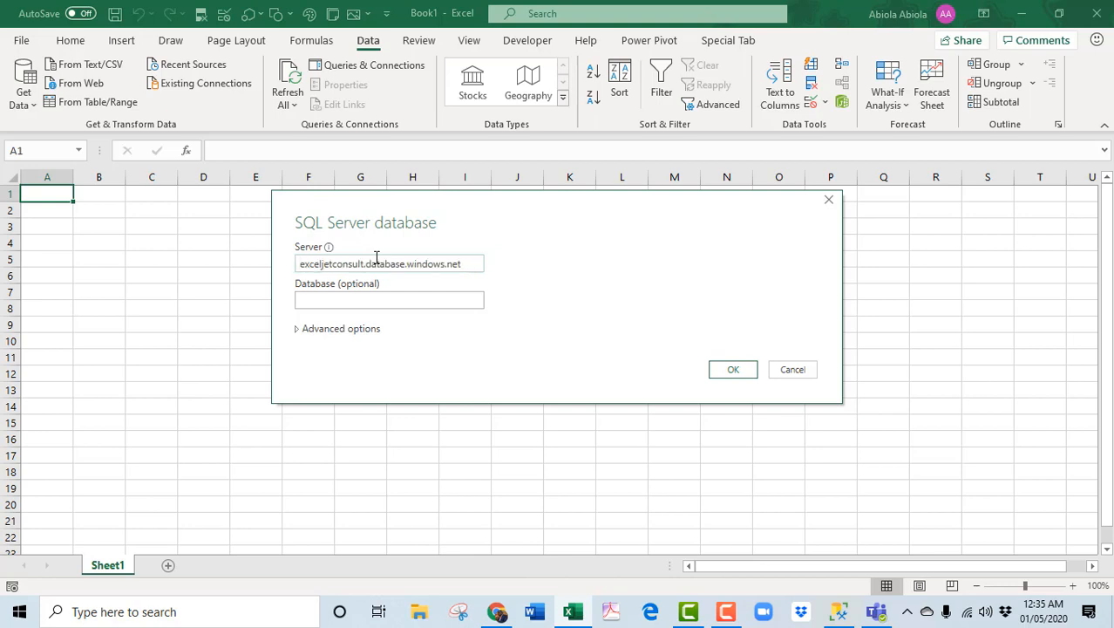
click(748, 373)
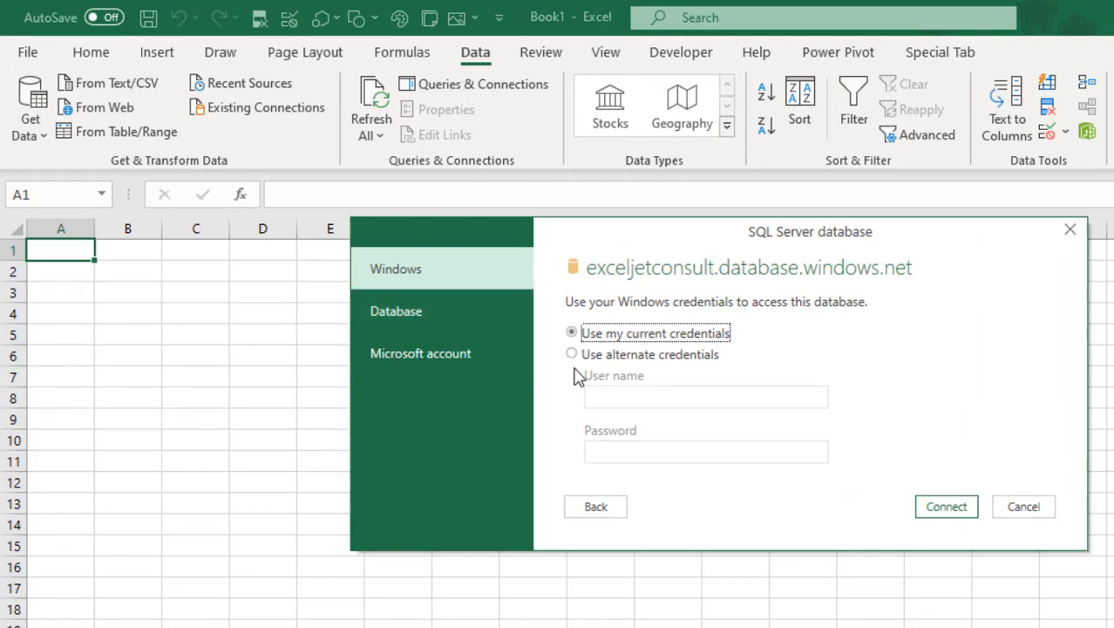
click(438, 317)
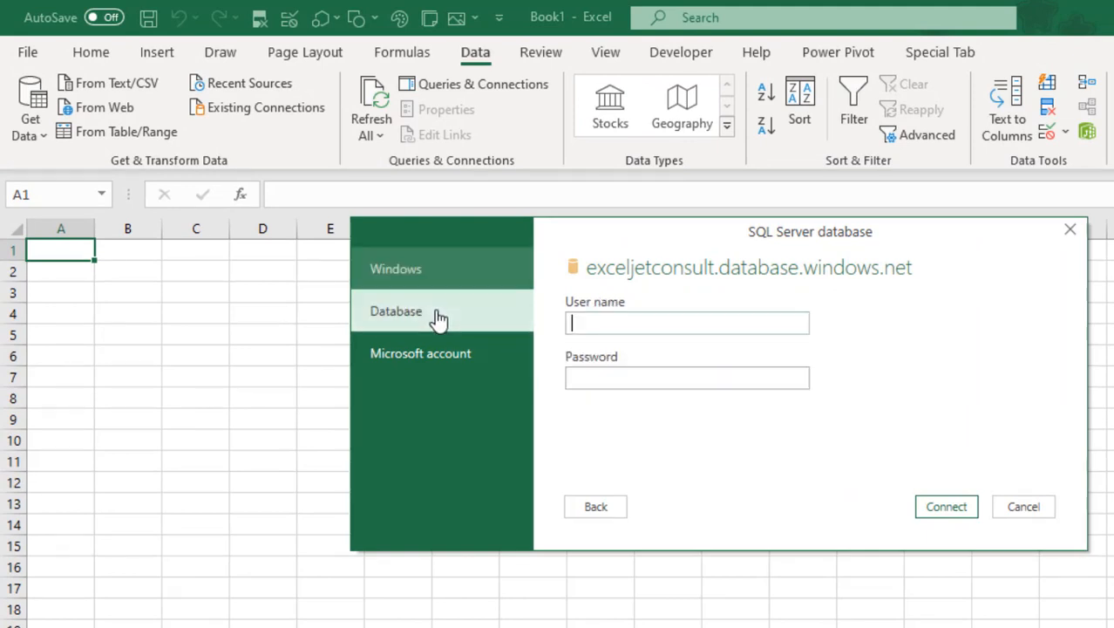
click(599, 321)
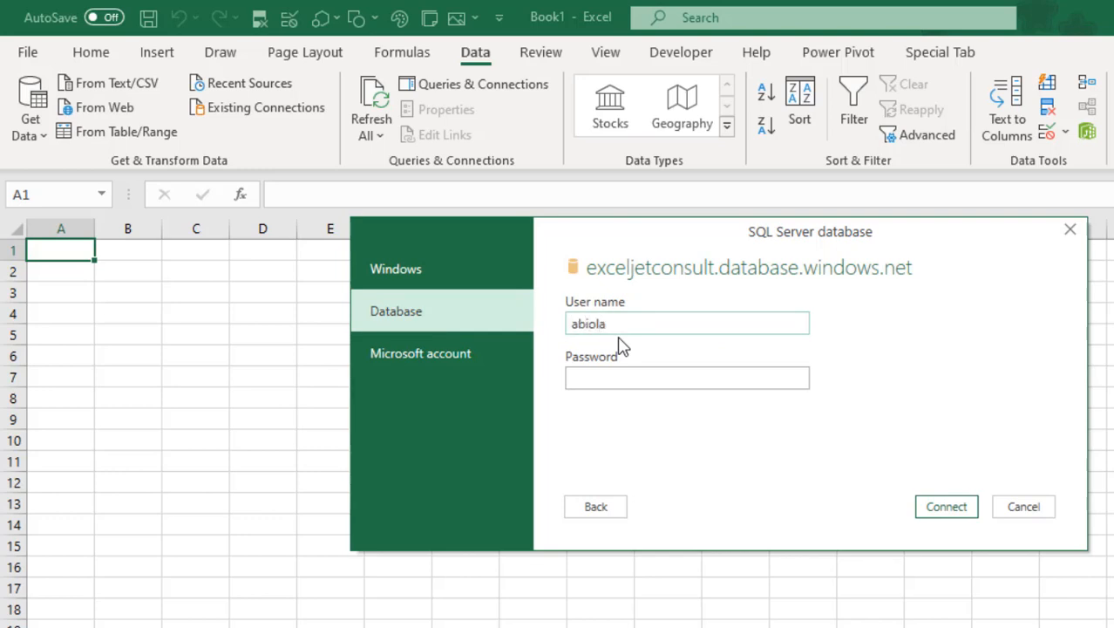
key(Tab)
text(•)
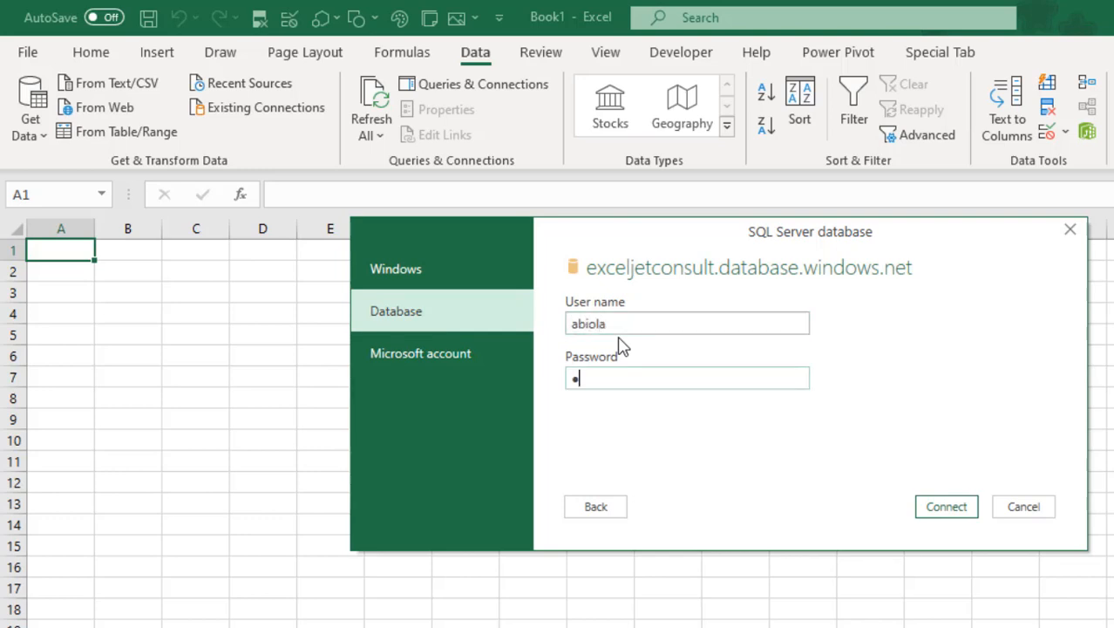
text(•••••••)
click(957, 512)
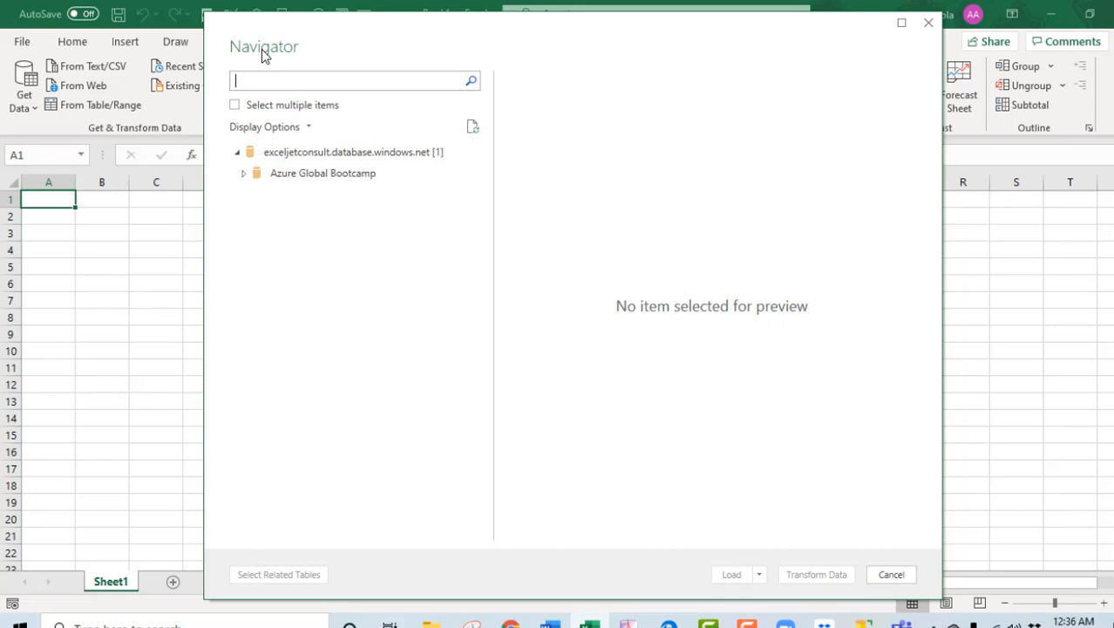
- Select Data$ under Azure Global Bootcamp in Navigator and load its 1,041 rows
click(244, 178)
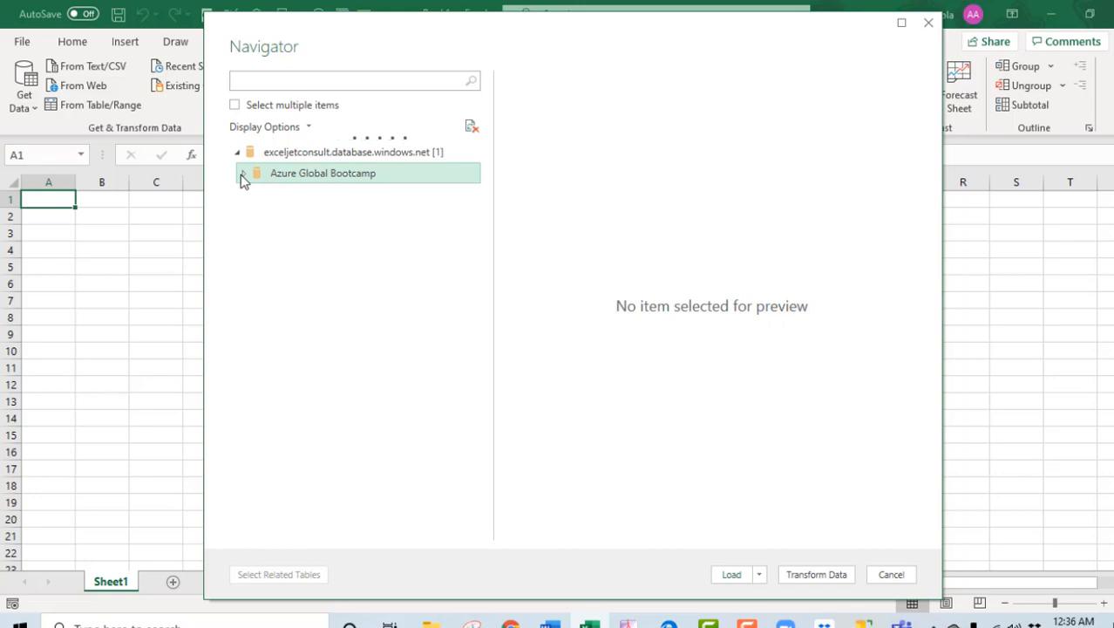
click(286, 220)
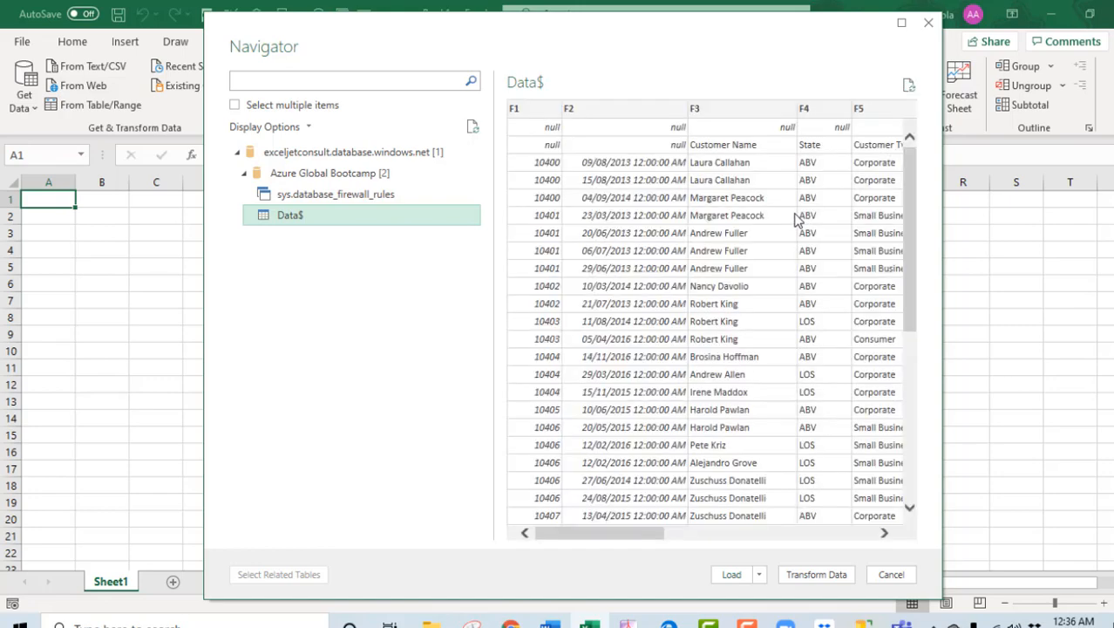
click(730, 574)
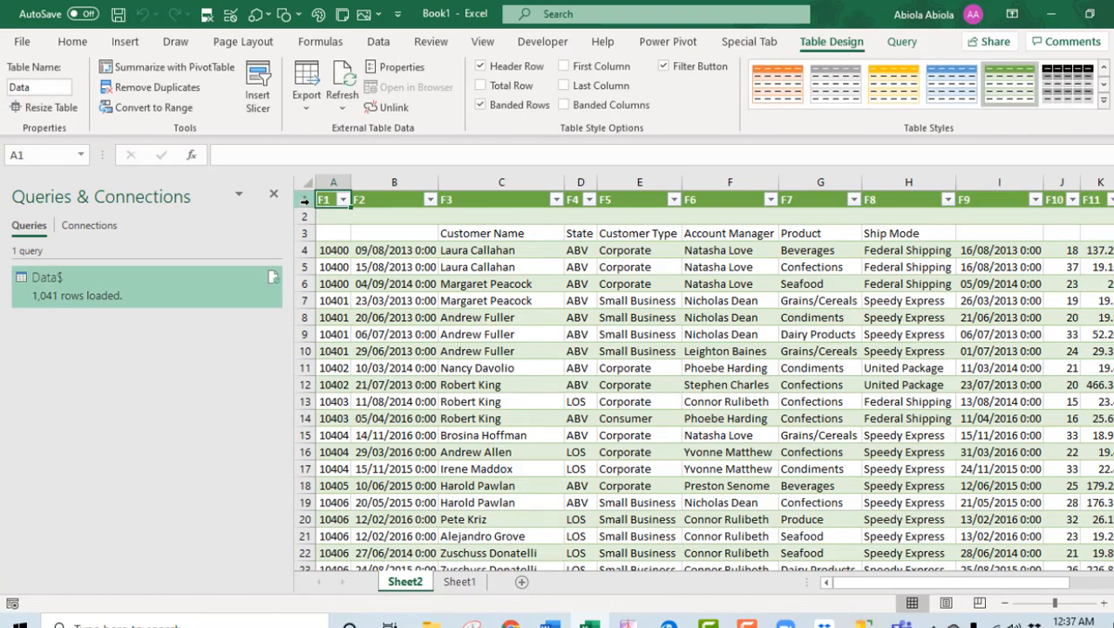
drag(303, 200, 315, 216)
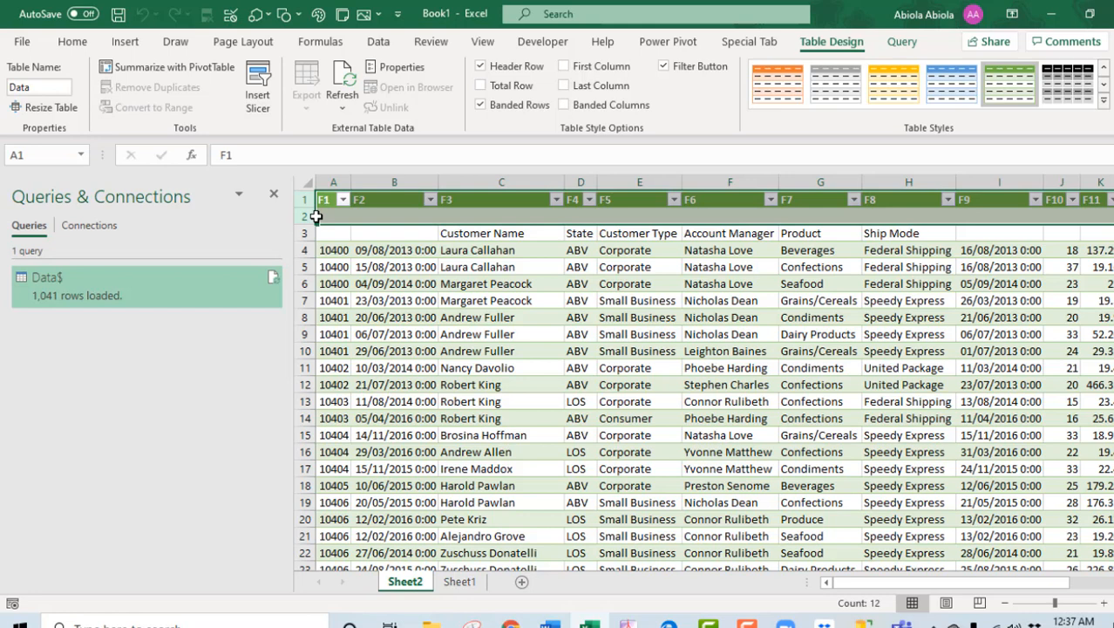
click(533, 297)
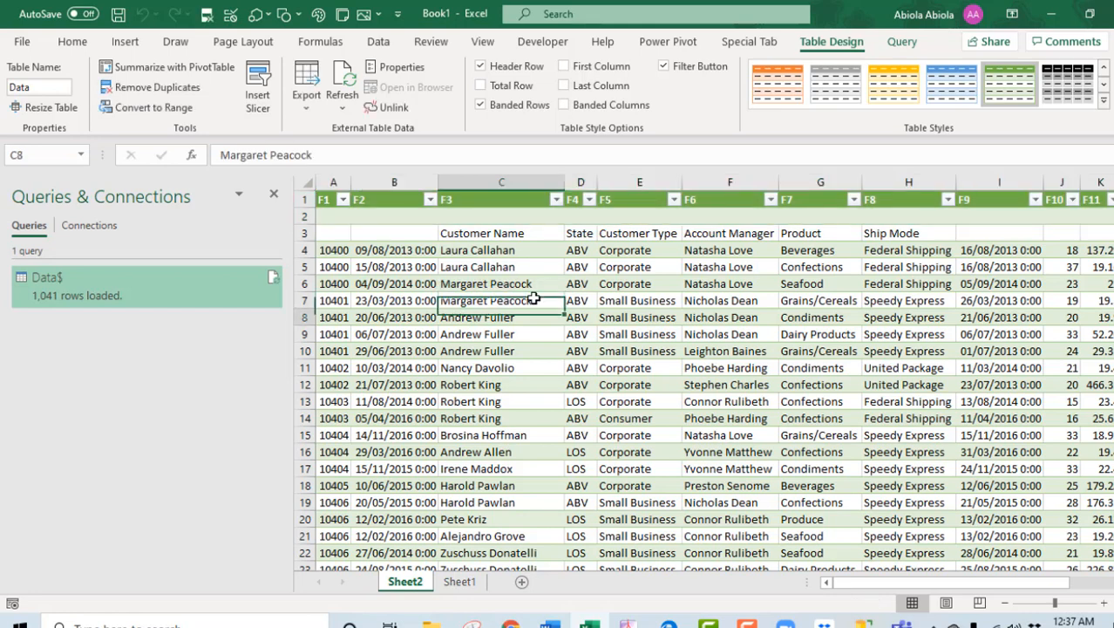
key(Down)
key(Down)
key(Down)
key(Down)
key(Down)
key(Down)
key(Right)
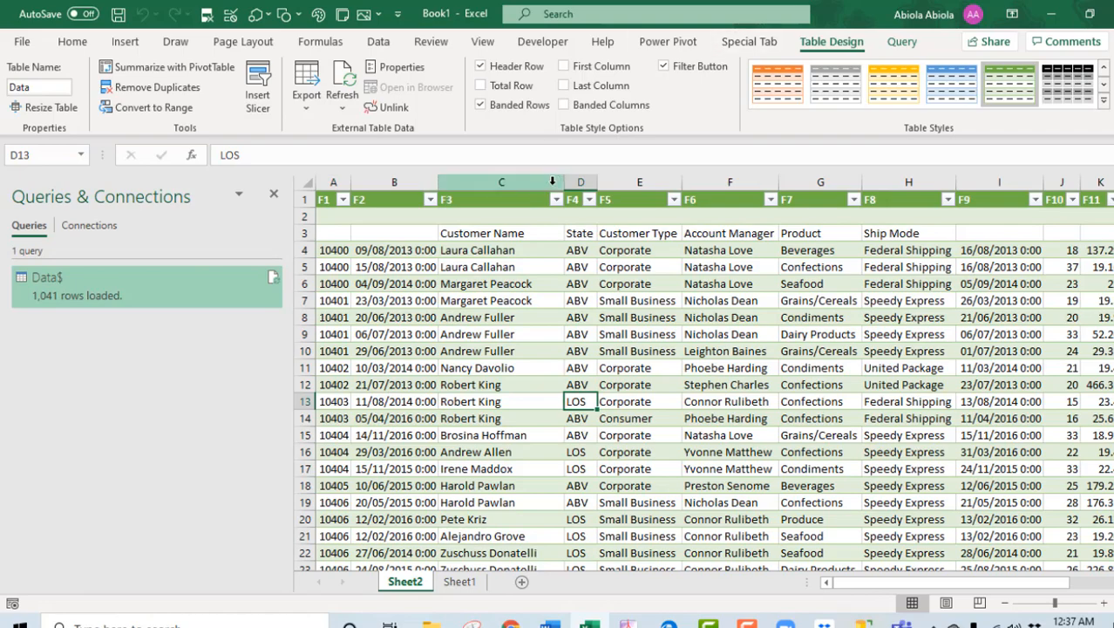
click(703, 351)
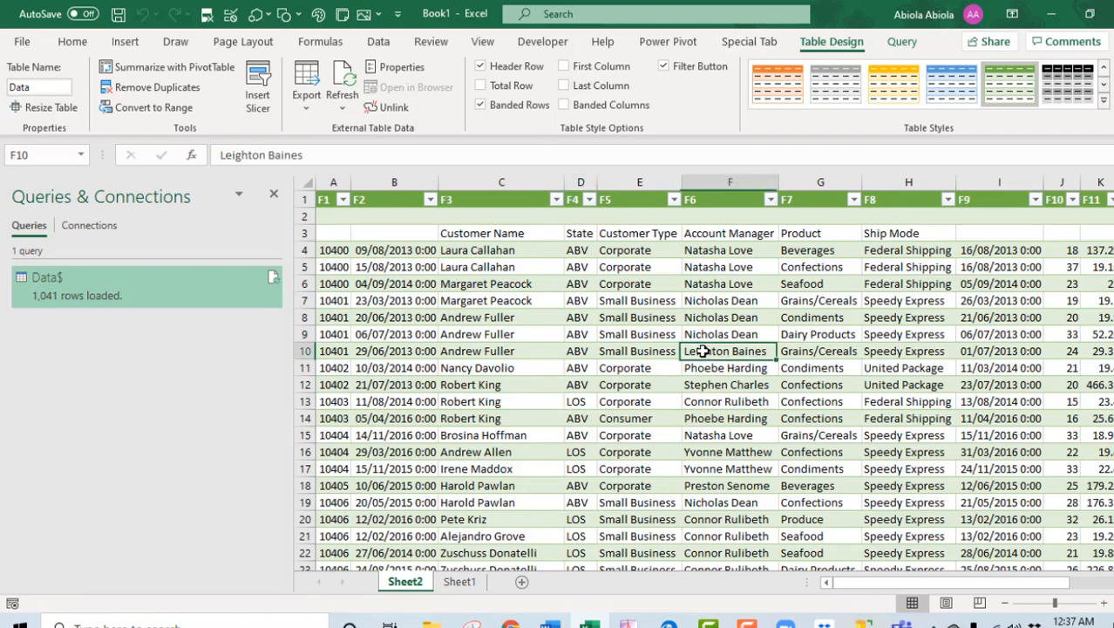
key(Right)
key(Down)
key(Down)
key(Down)
key(Down)
key(Down)
key(Down)
key(Down)
key(Down)
key(Down)
key(Down)
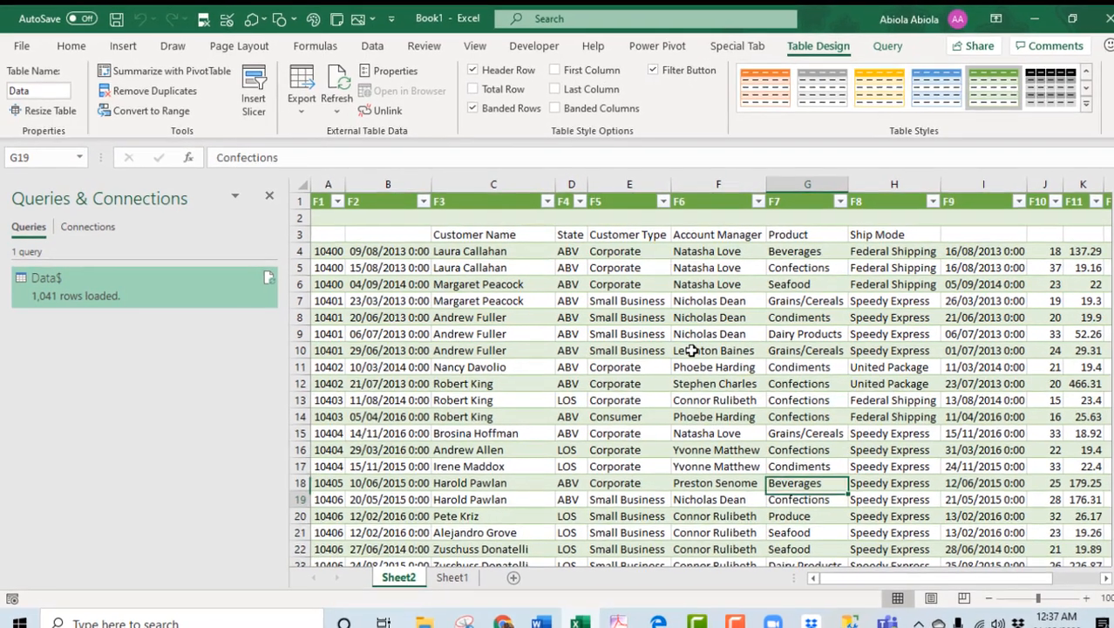
key(Right)
key(Right)
key(Right)
key(Right)
key(Right)
key(Right)
key(Right)
key(Right)
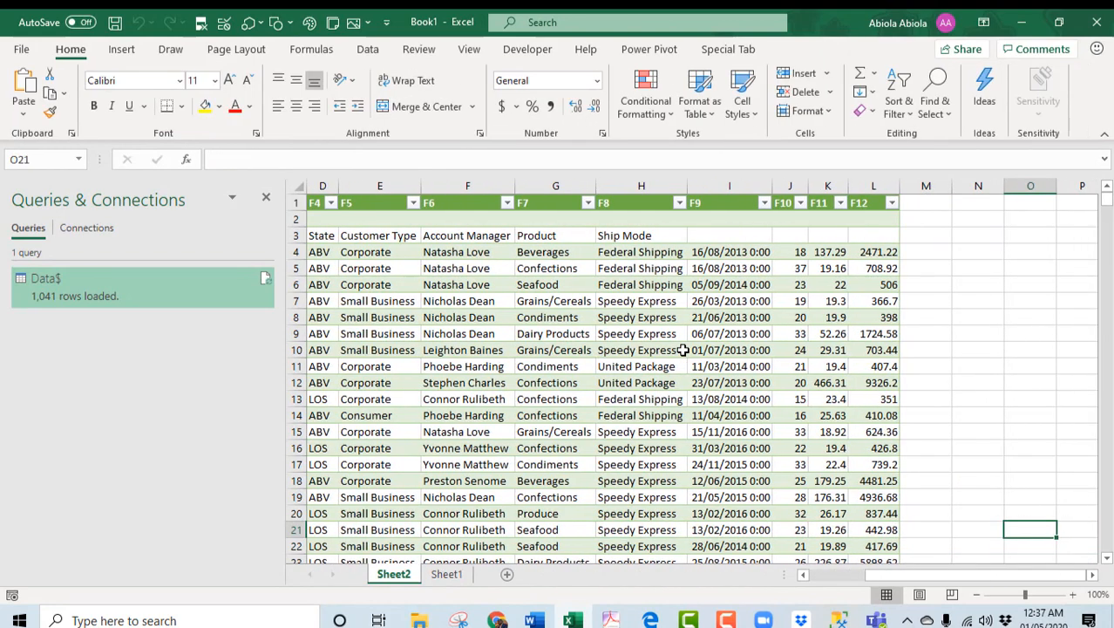
key(Left)
key(Home)
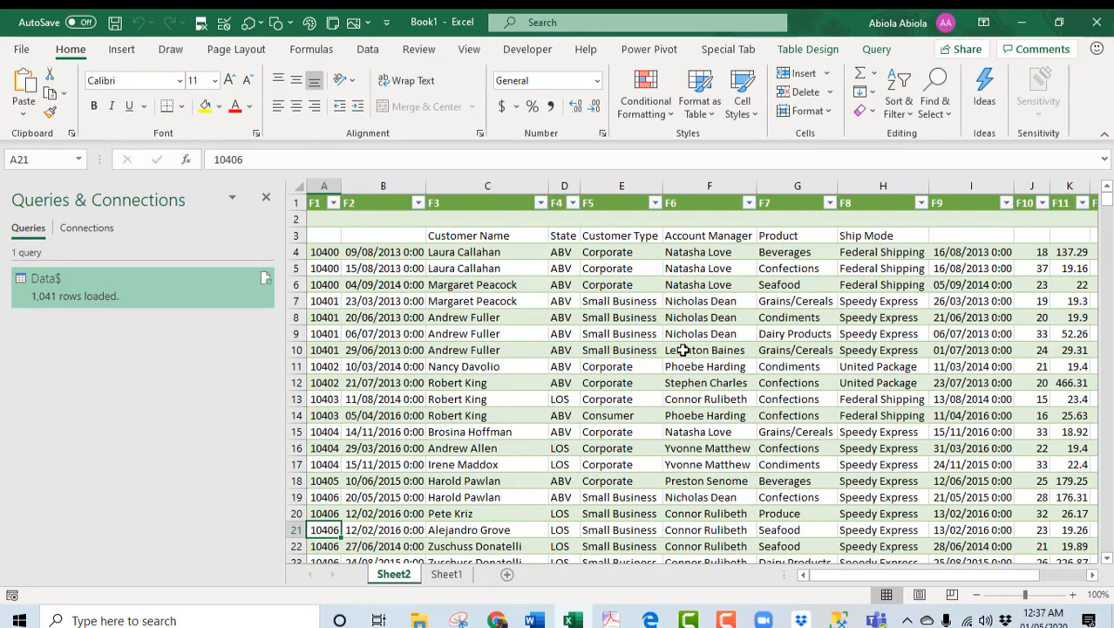
key(ctrl+Down)
key(Right)
key(Right)
key(Right)
key(Right)
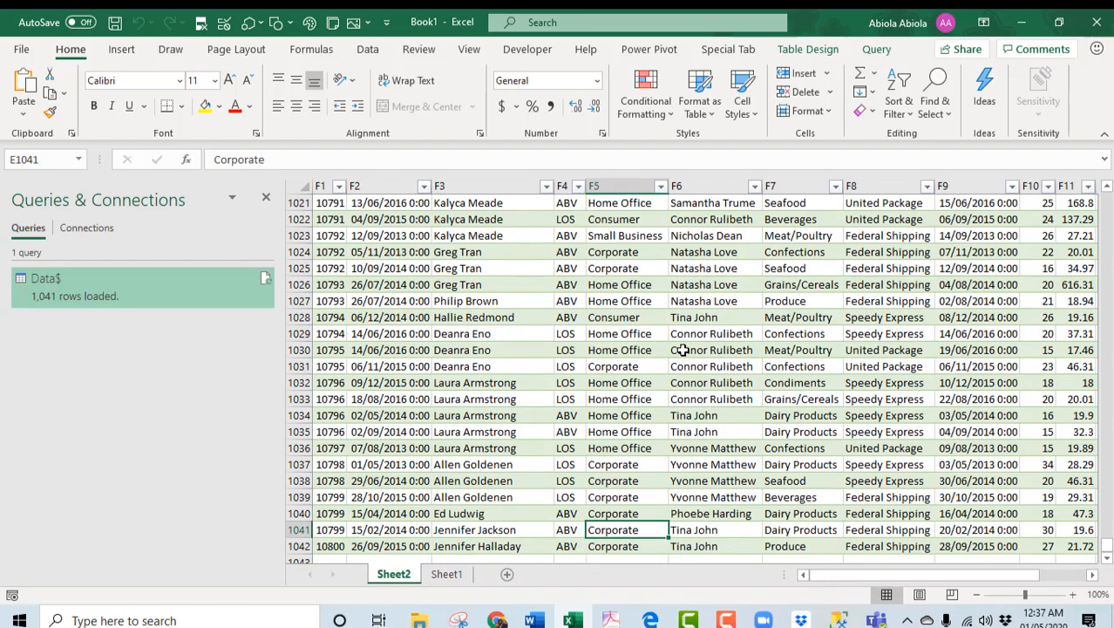
key(ctrl+Up)
key(Up)
key(Down)
key(Down)
key(Down)
key(Down)
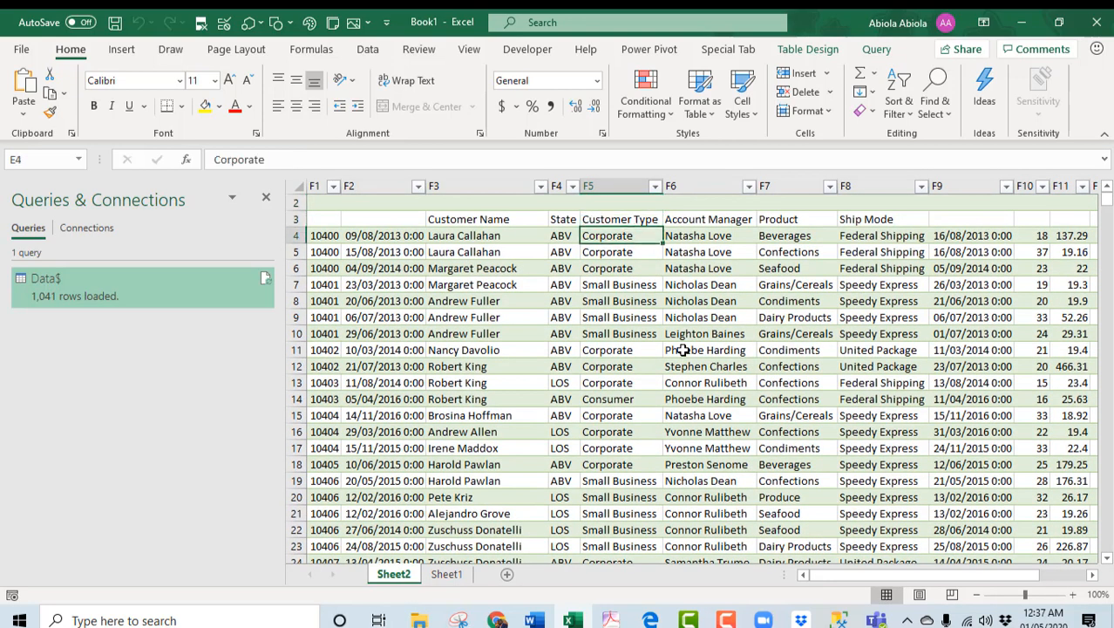
key(Down)
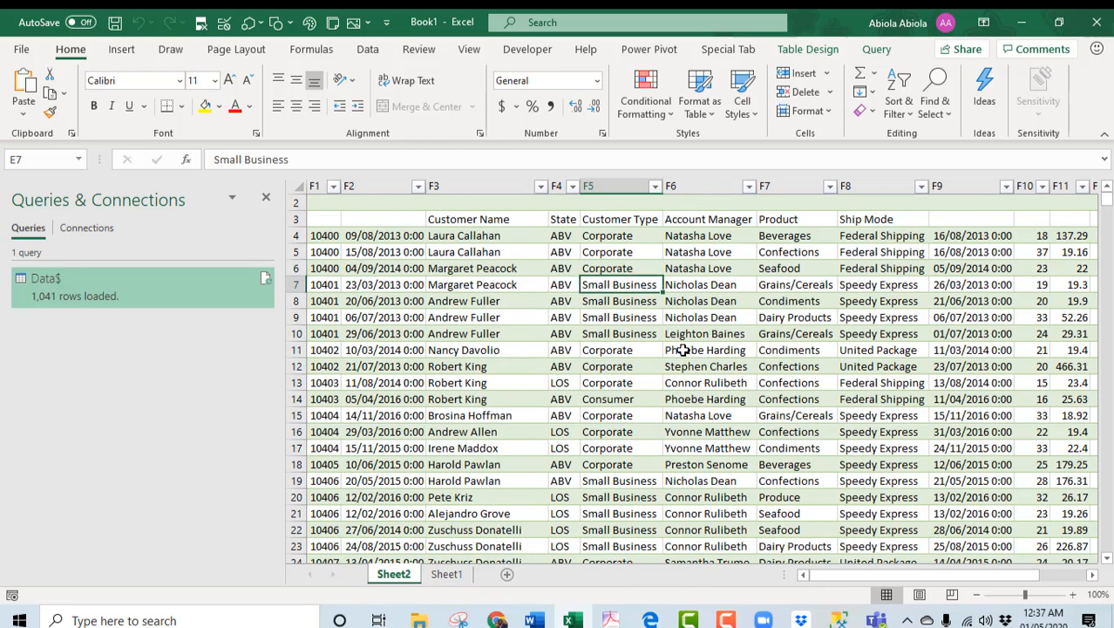
key(ctrl+Down)
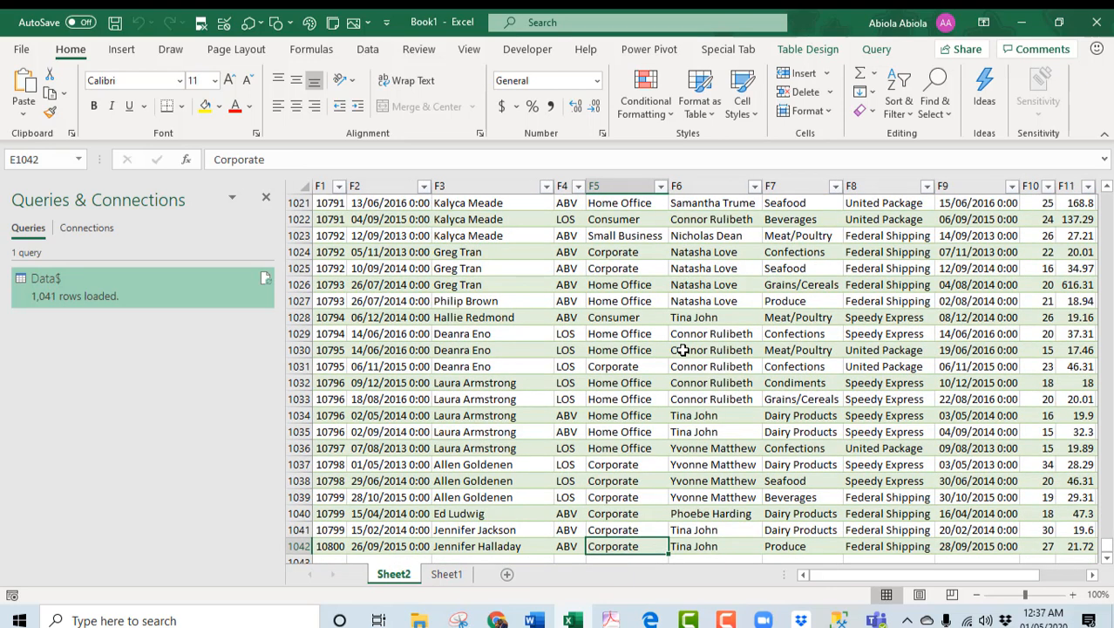